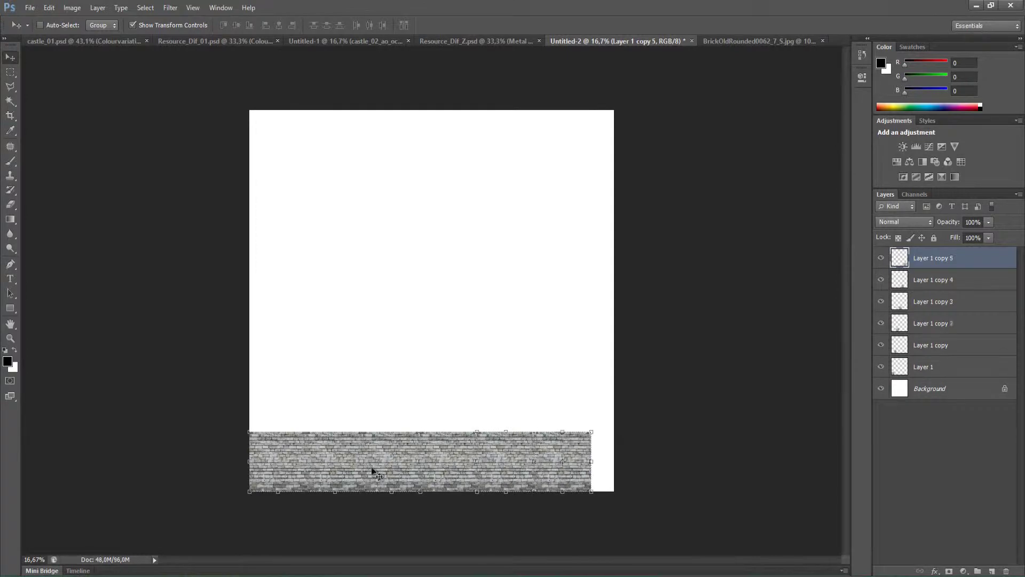
- Shift the brick photo BrickOldRounded0062_7_S.jpg with the Offset filter, entering an offset value of 562 pixels
shift+click(929, 366)
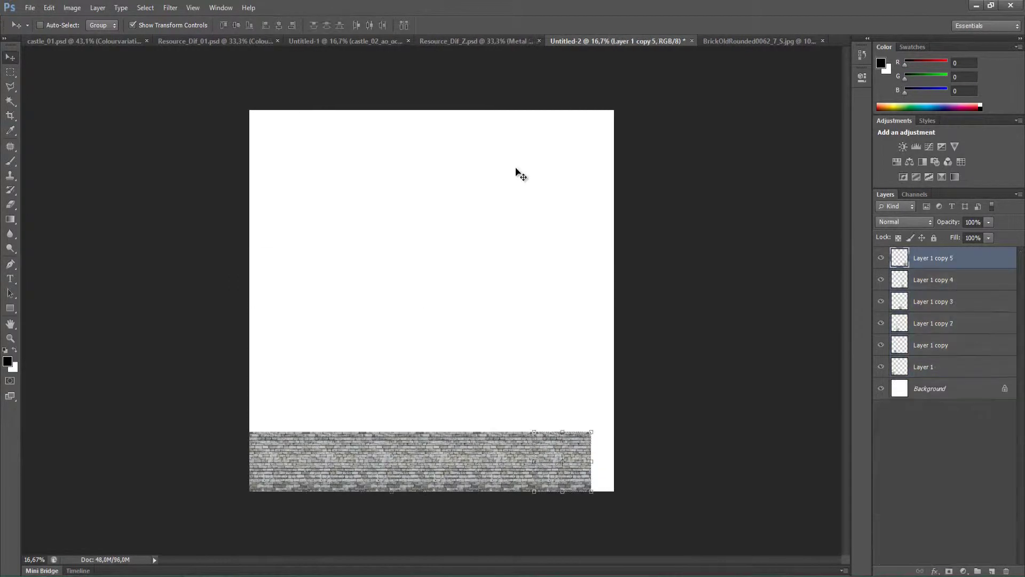
key(ctrl+shift+Tab)
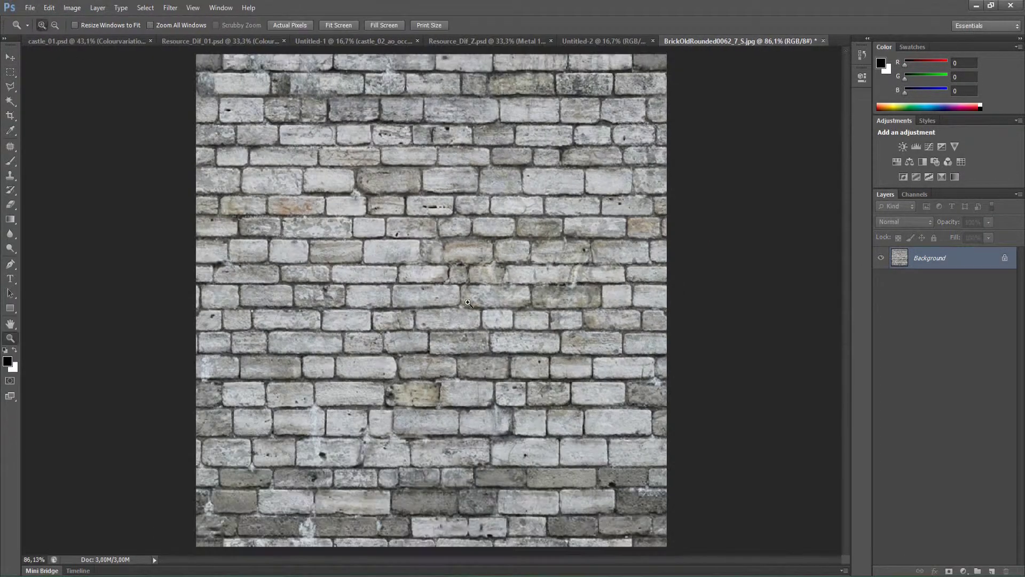
click(171, 7)
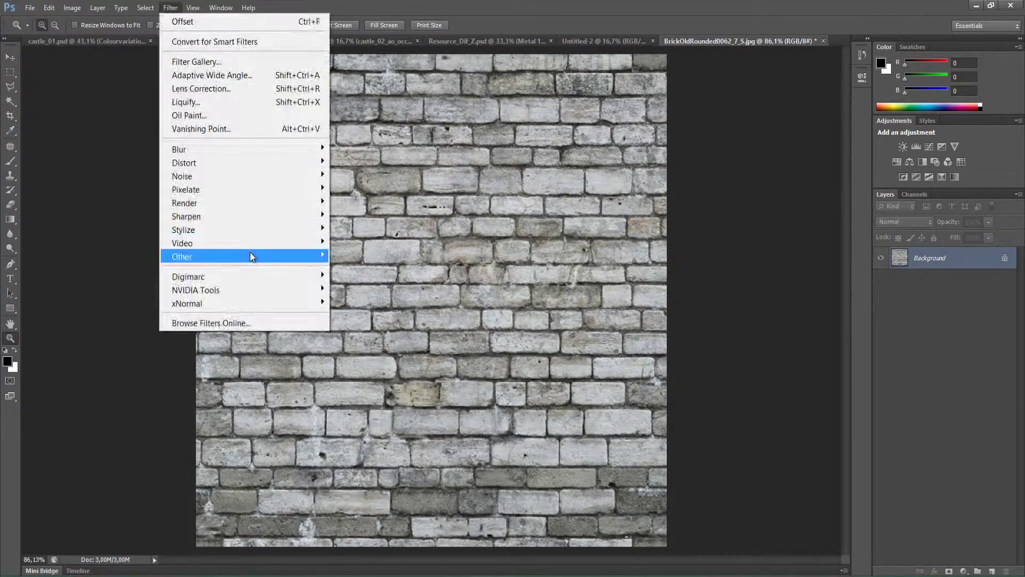
mouse_move(251, 256)
click(352, 311)
drag(680, 202, 664, 202)
drag(653, 167, 635, 167)
text(562)
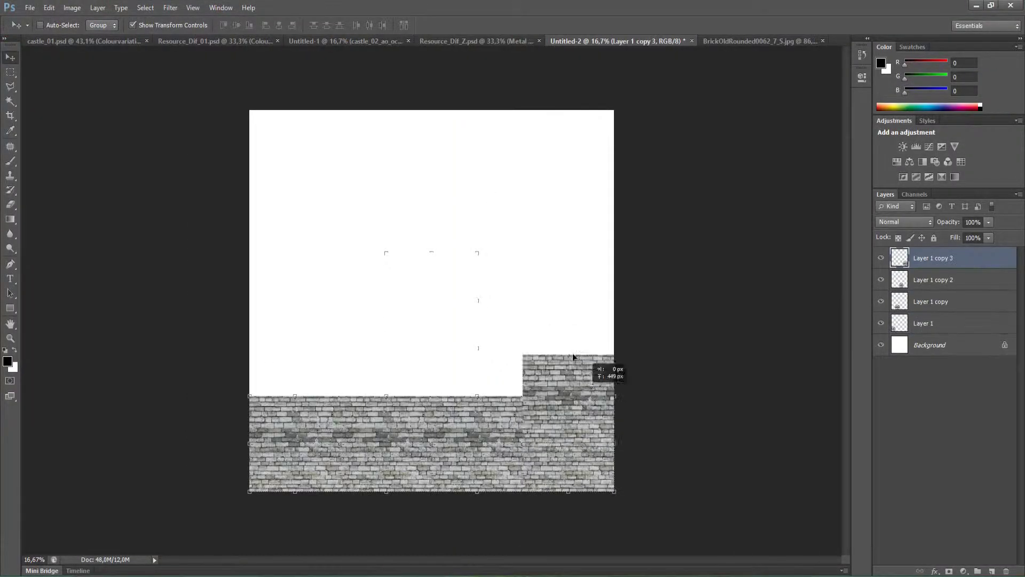
- Extend the row of brick tiles upward to cover the canvas and merge the tile layers into one
shift+click(929, 325)
drag(498, 339, 499, 244)
right_click(939, 278)
click(813, 431)
click(930, 280)
key(Delete)
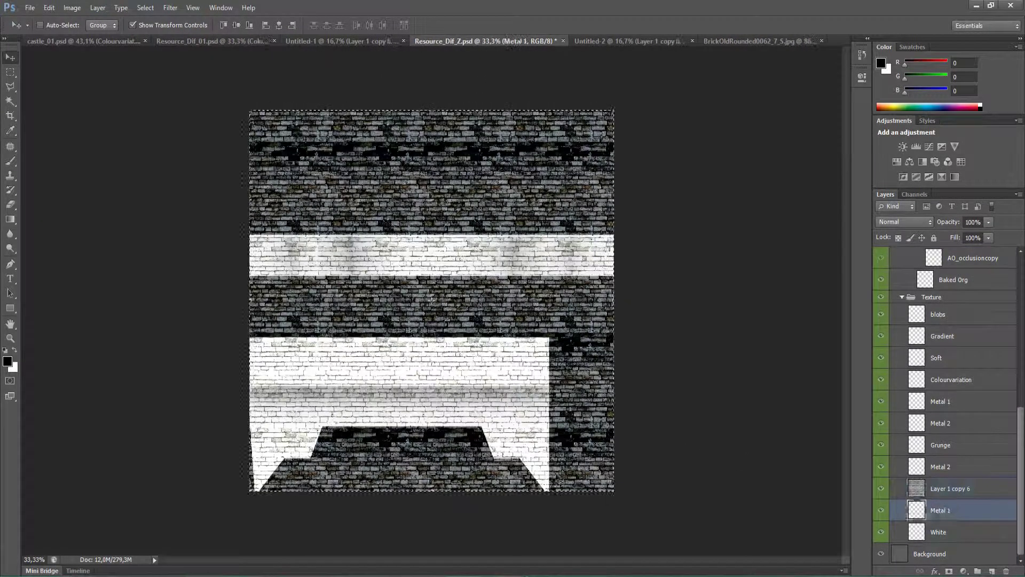
- Rename the Metal 1 layer holding the brick texture to Bricks 1 and set its blending mode to Overlay
double_click(938, 510)
text(Bricks)
click(904, 222)
click(890, 399)
- Add a black layer mask to Bricks 1 and reveal the bricks only in the selected upper horizontal strip
click(949, 571)
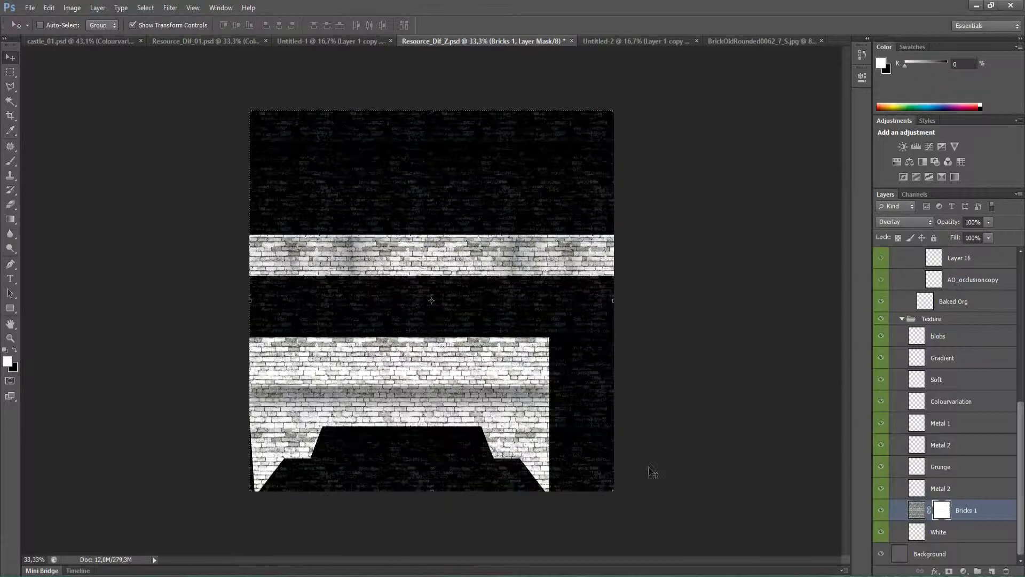
key(ctrl+i)
key(b)
key(alt+BackSpace)
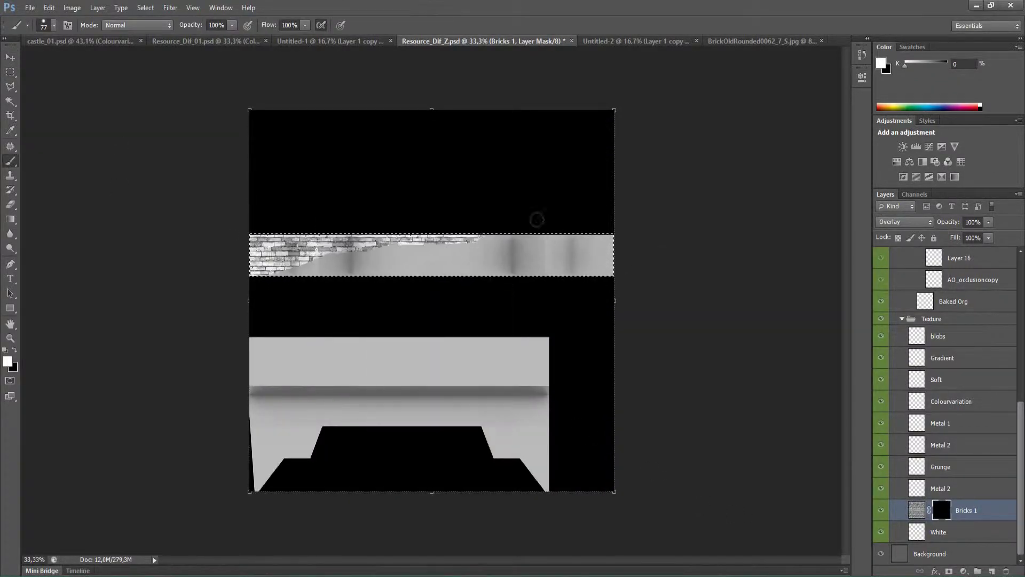
- Compare the layer setup of castle_01.psd, the brick photo and Resource_Dif_Z.psd by switching between the documents
click(915, 532)
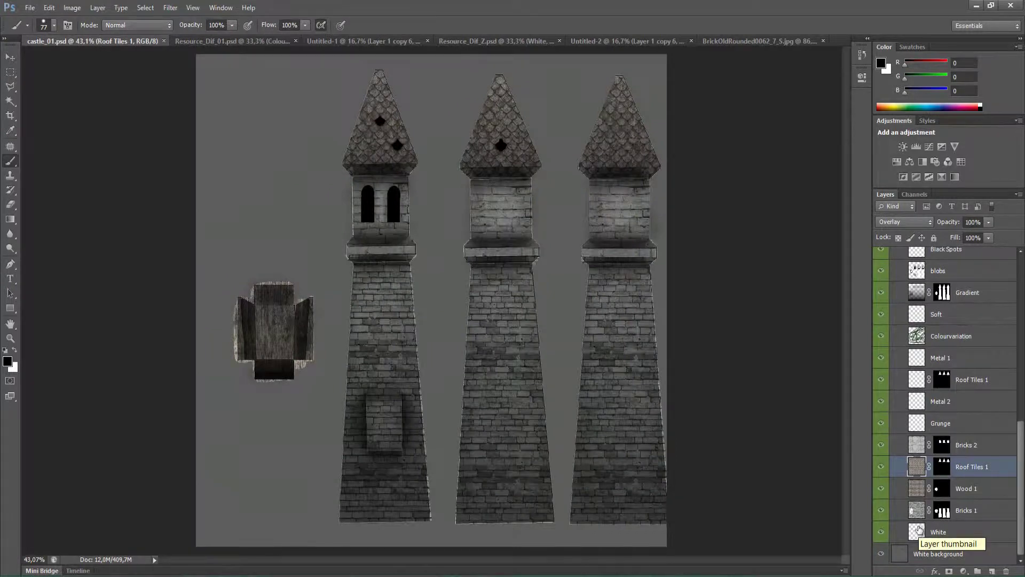
click(714, 41)
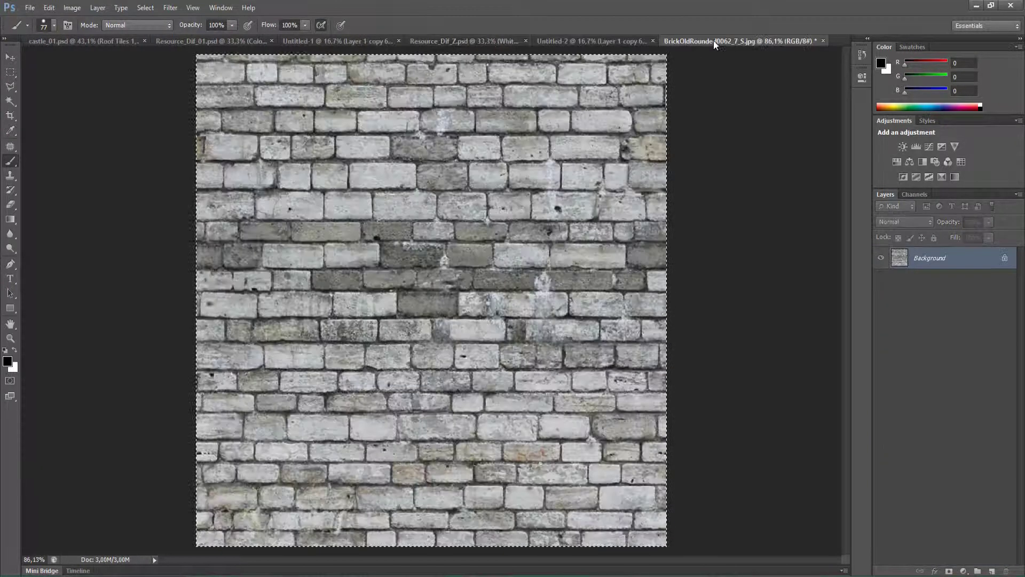
click(486, 43)
click(942, 515)
click(130, 43)
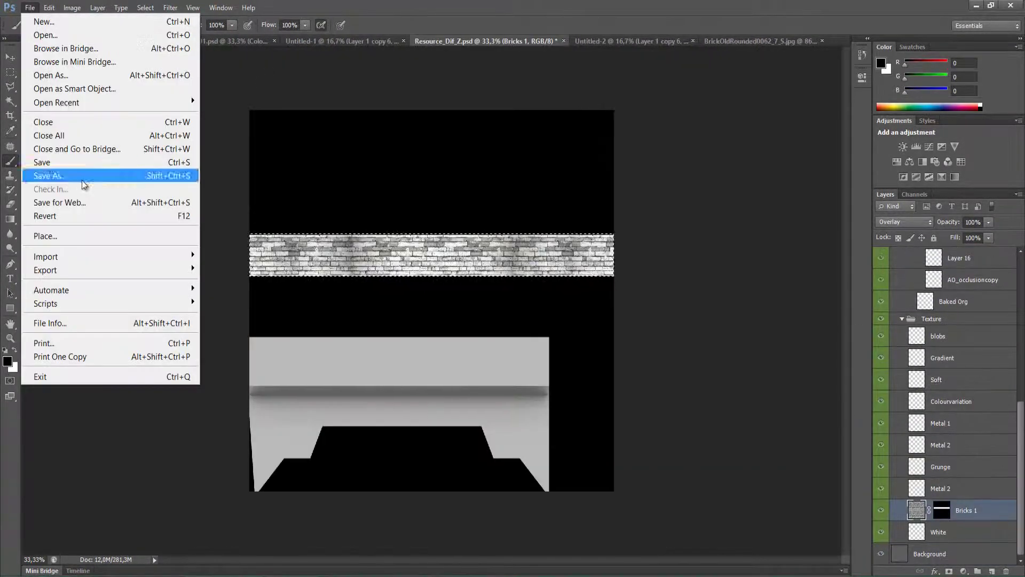
- Save the bridge texture document as castle_02.psd in the PS folder and close the two untitled tile documents
click(53, 165)
click(350, 184)
scroll(719, 272, down, 5)
double_click(427, 278)
click(477, 335)
text(02.psd)
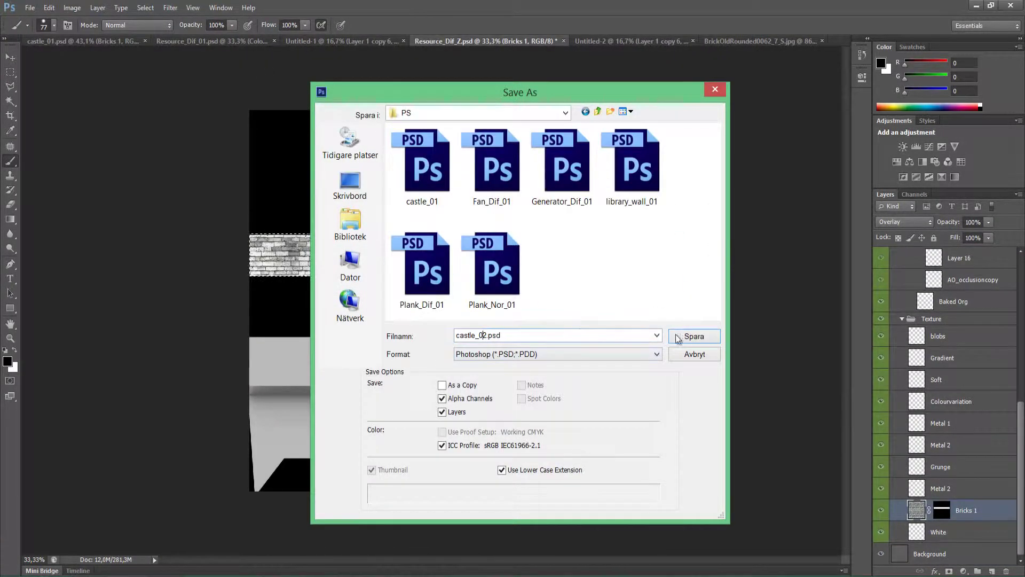
key(Return)
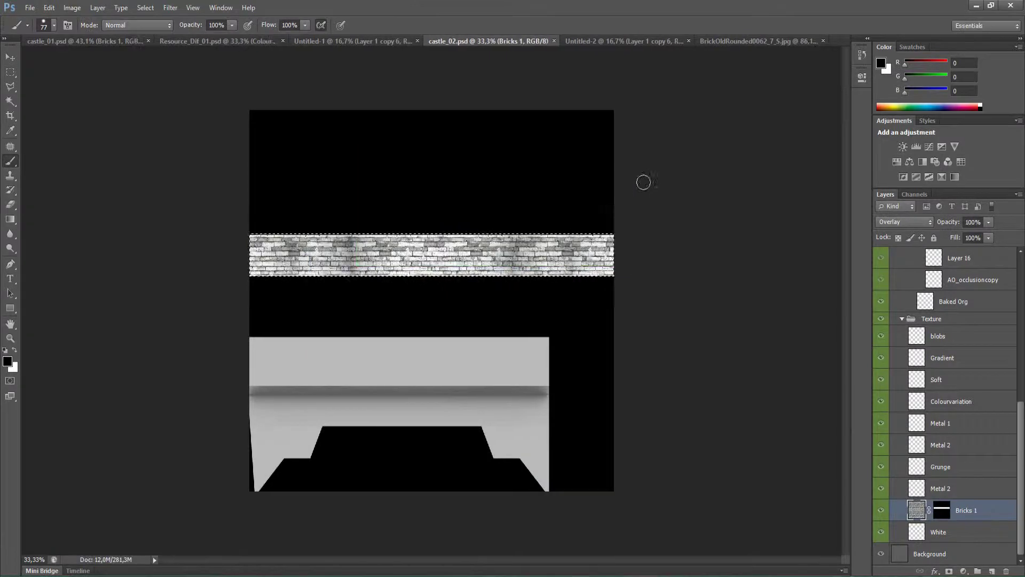
key(ctrl+Tab)
click(628, 41)
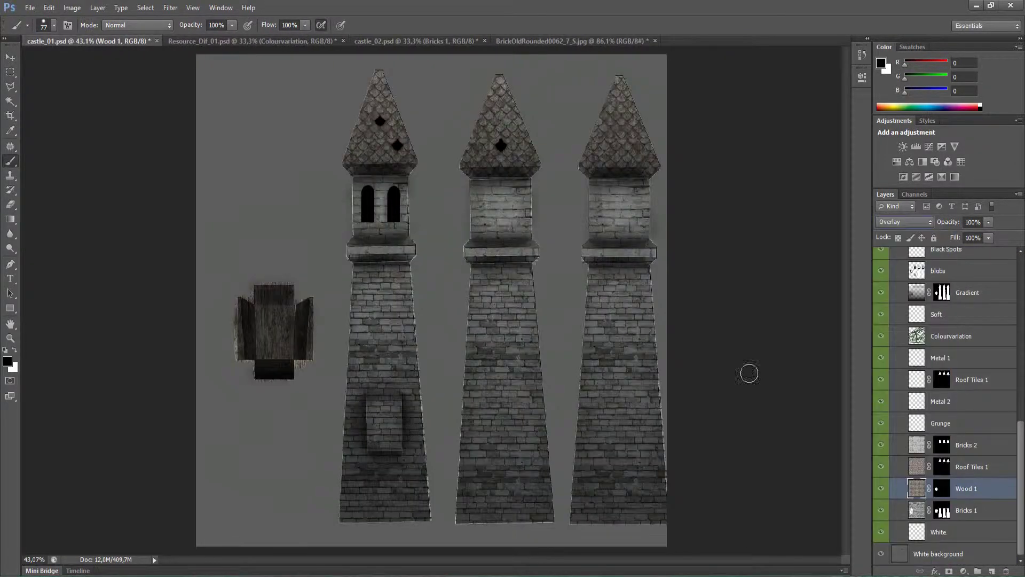
- Try different blending modes on the Colourvariation and Wood 1 layers of castle_01.psd, leaving Wood 1 on Overlay
click(951, 337)
click(904, 222)
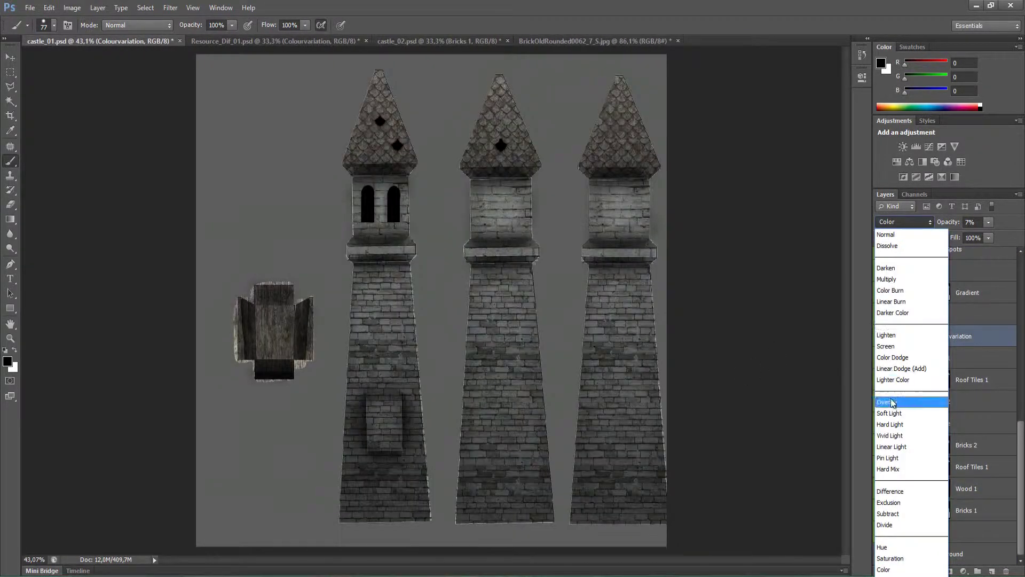
click(893, 403)
click(972, 467)
click(966, 489)
click(905, 222)
click(897, 280)
- Save the castle_01 texture, switch to Blender and reload castle_01.png as the tower's image texture
click(30, 8)
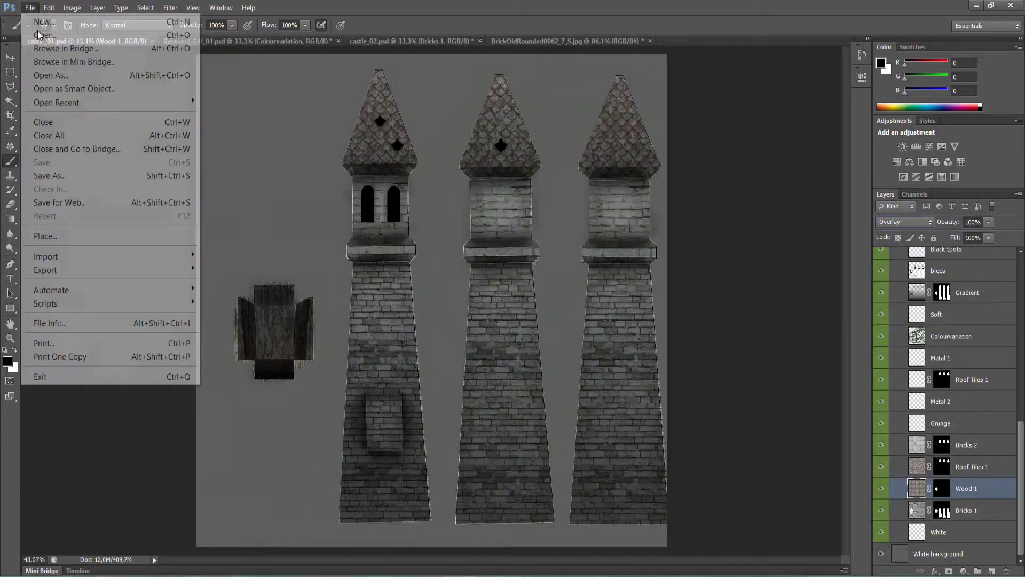
click(53, 134)
key(Return)
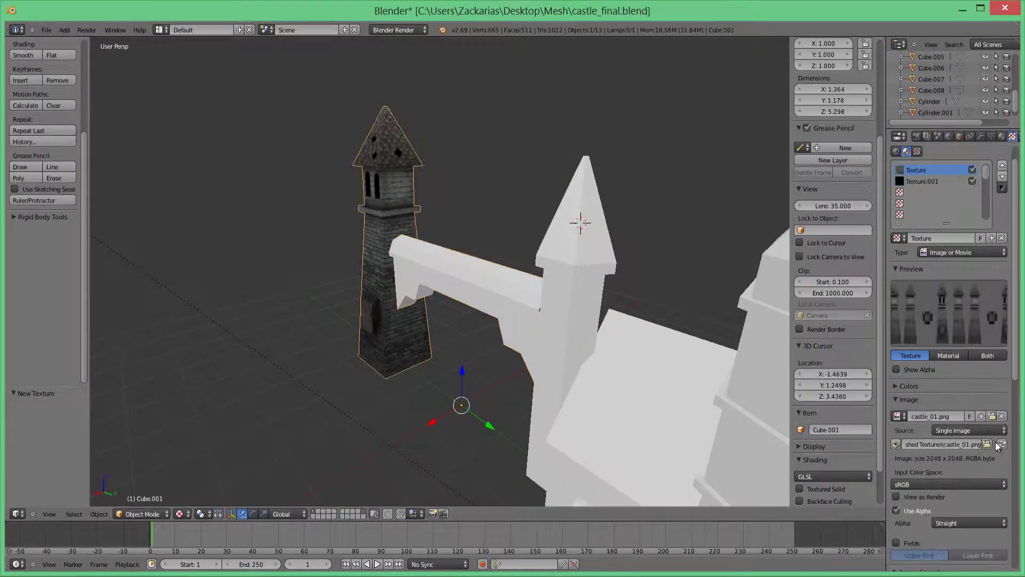
click(1001, 444)
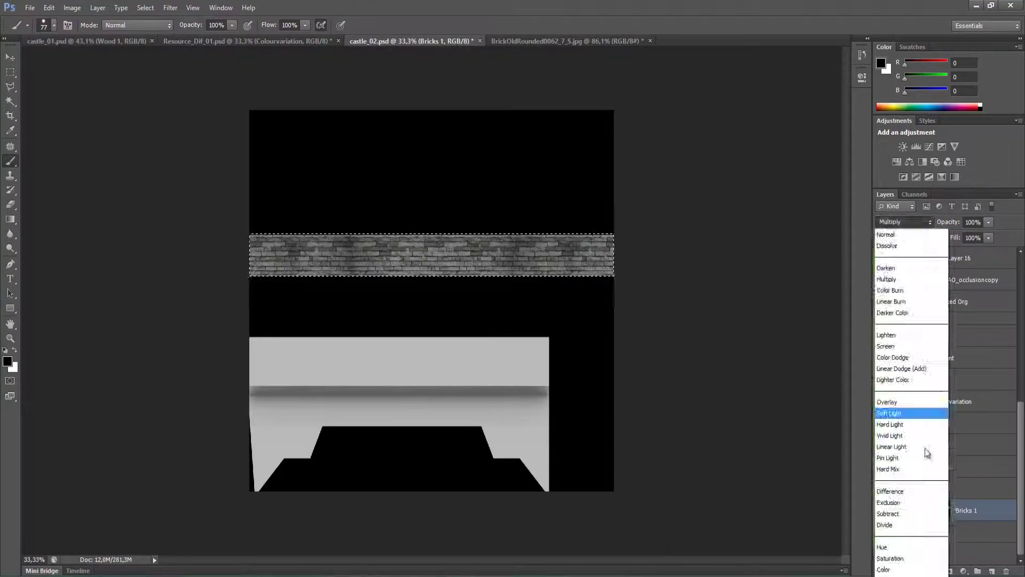
- In castle_02.psd, set the Bricks 1 layer to Overlay blending and the AMBIENT OCCLUSION layer to Multiply
click(898, 408)
click(880, 555)
scroll(951, 428, up, 10)
click(960, 374)
click(904, 221)
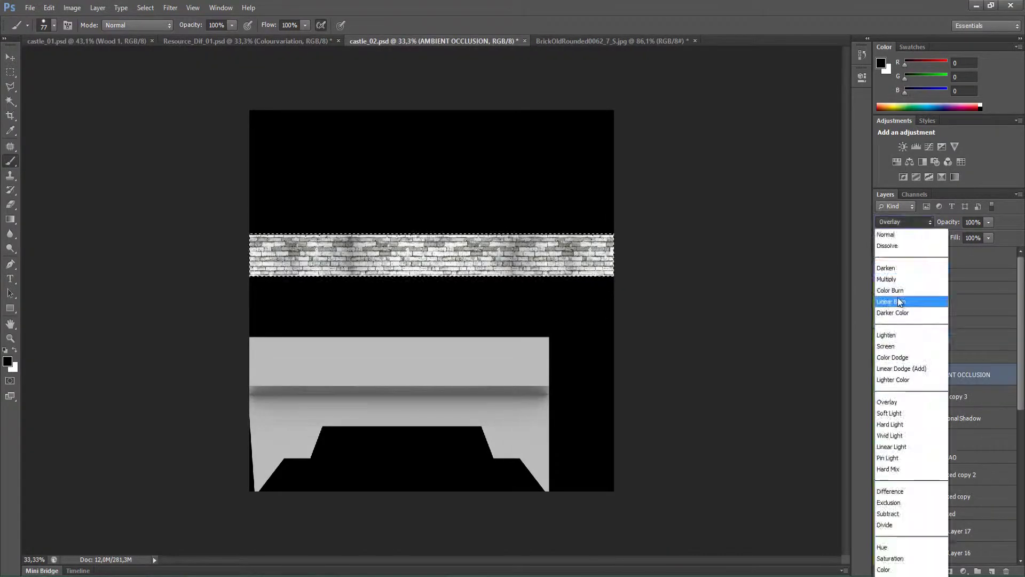
click(897, 279)
- Bring the grey cavity map into castle_02.psd as the Overlay layer Cavity beneath AMBIENT OCCLUSION
click(88, 41)
click(516, 42)
click(31, 9)
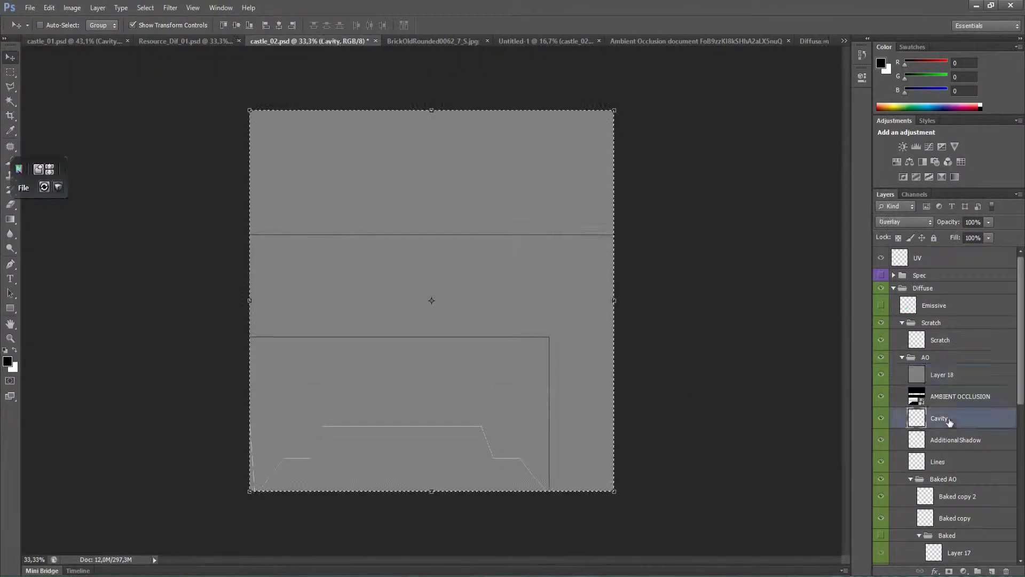
click(943, 375)
click(961, 375)
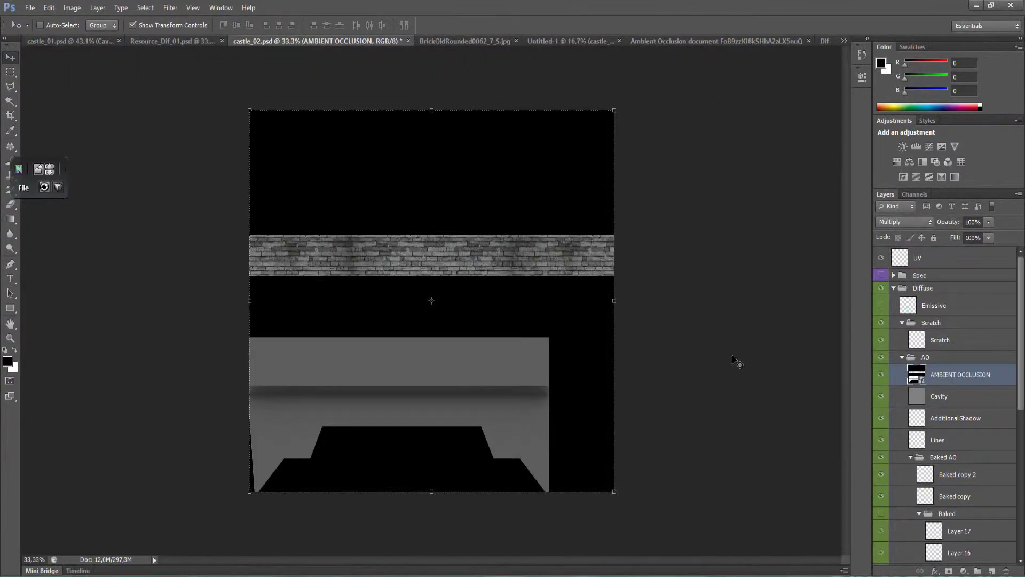
right_click(952, 374)
click(940, 397)
click(882, 397)
- Fill the selected arch area of the Bricks 1 layer mask with white to reveal the bricks there
scroll(1004, 438, down, 5)
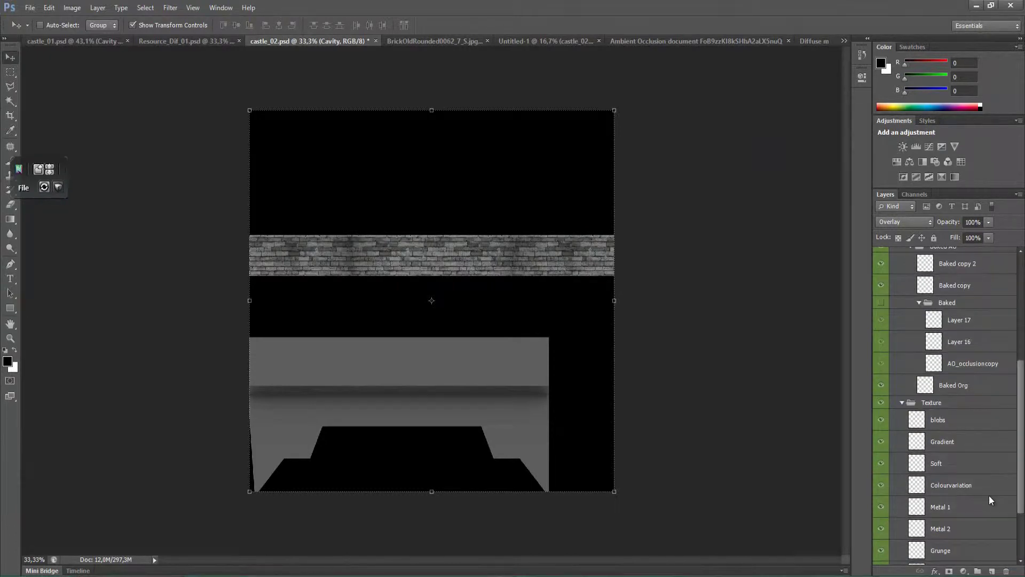
scroll(978, 492, down, 2)
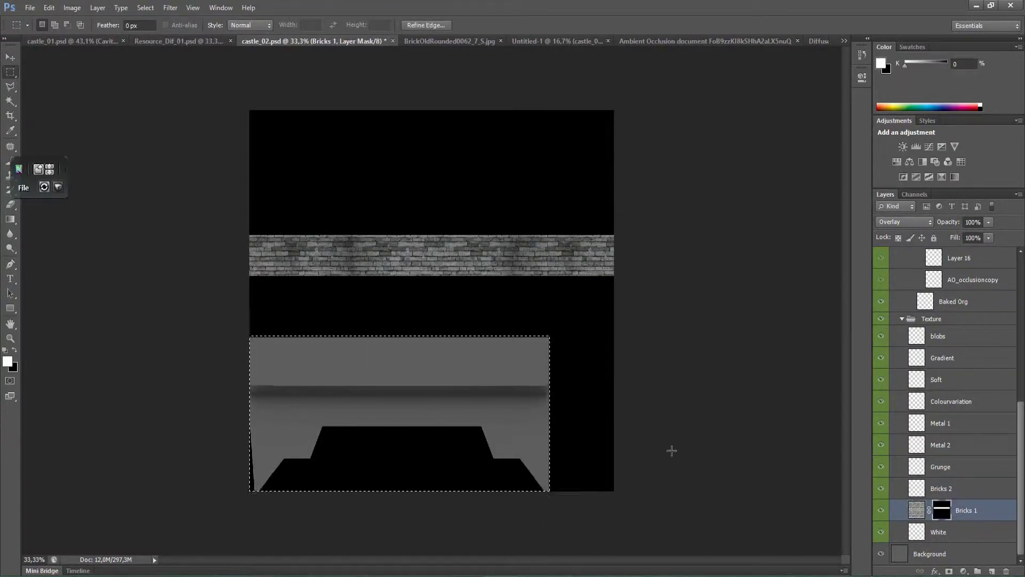
key(alt+BackSpace)
key(x)
- Delete the black background areas of the AMBIENT OCCLUSION layer with Magic Wand selections, including the sliver beside the arch
scroll(898, 492, up, 7)
click(940, 396)
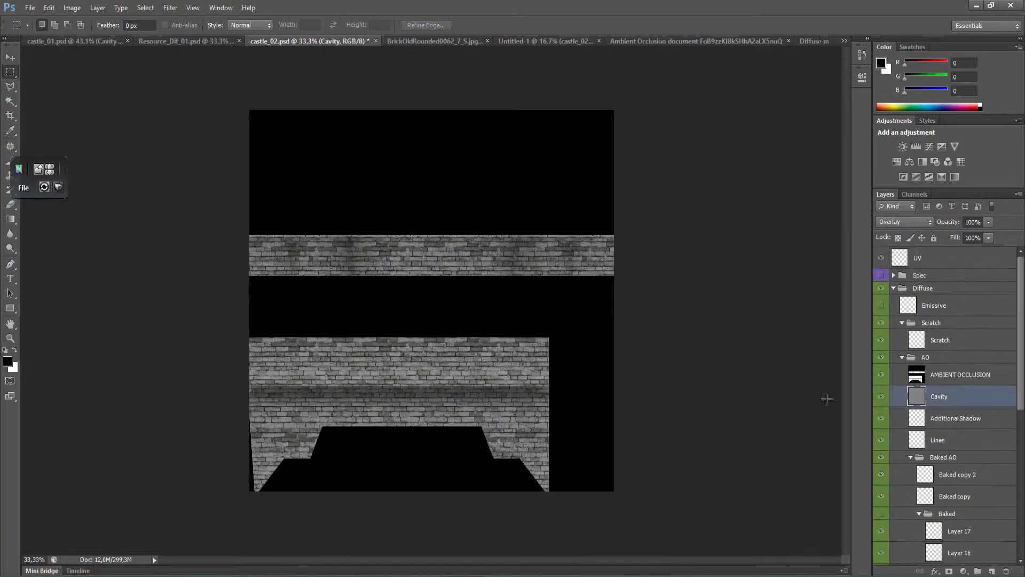
click(943, 376)
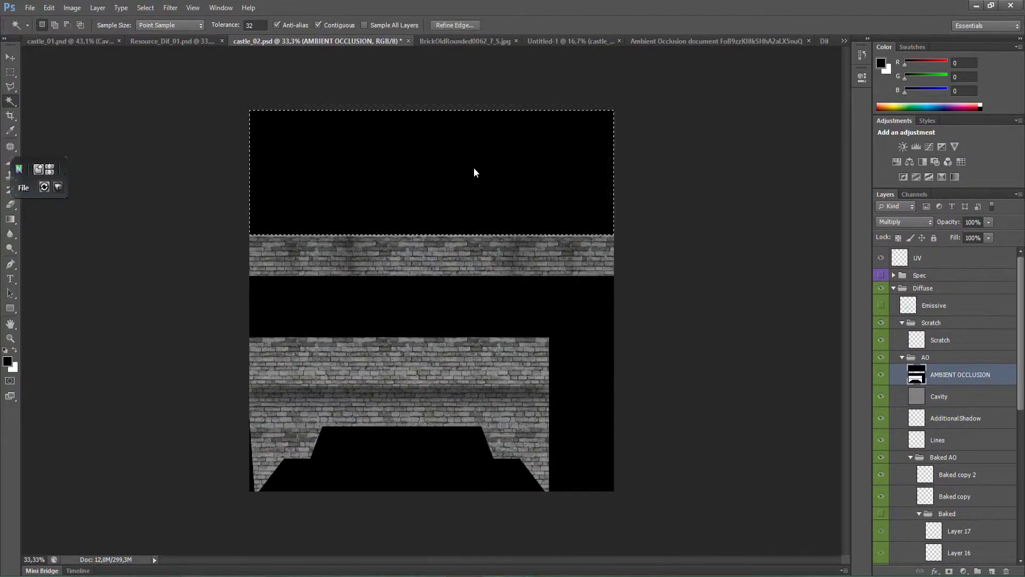
click(251, 482)
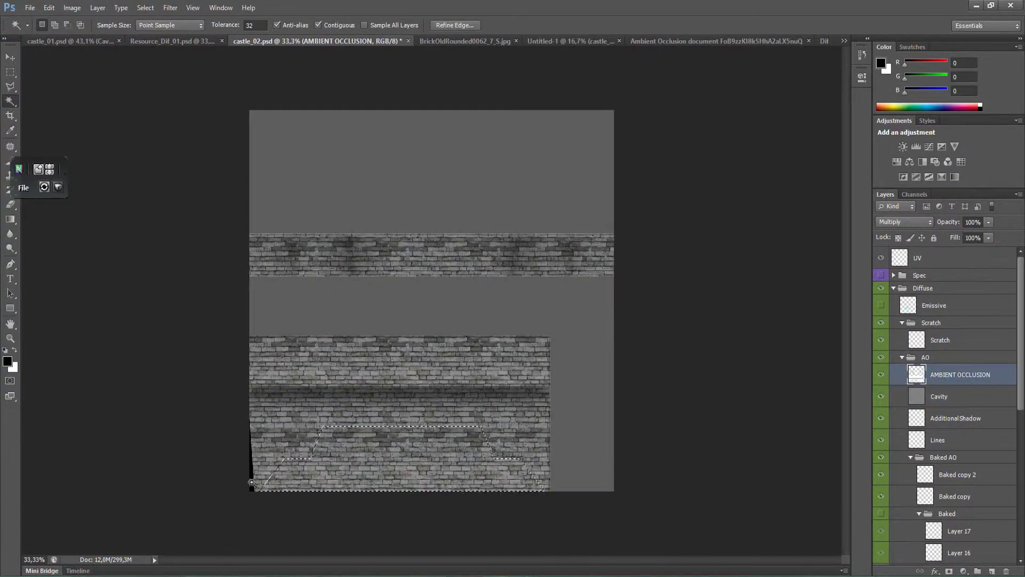
alt+click(883, 378)
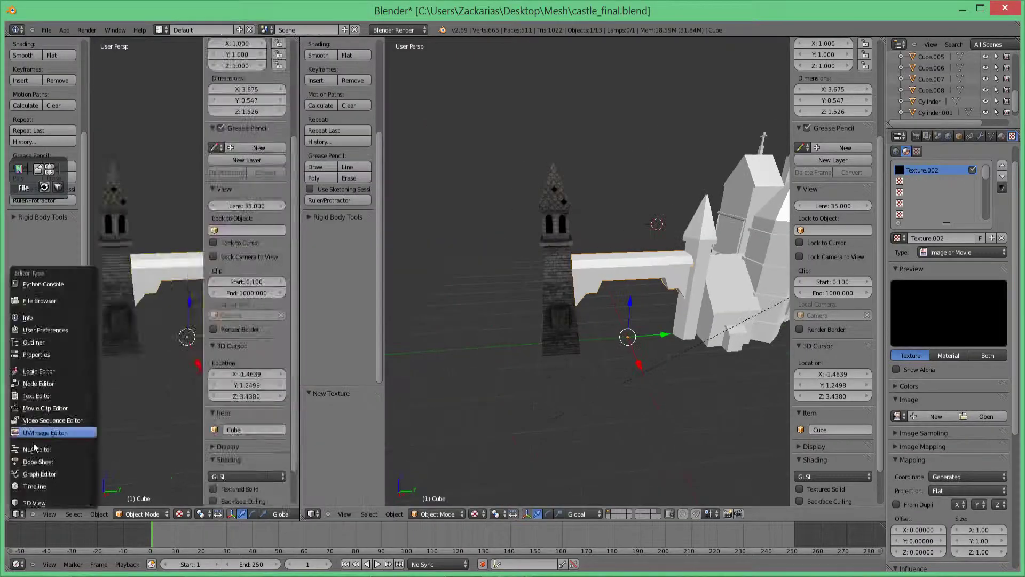
- Switch to Blender and change the split-off 3D viewport into a UV/Image Editor
click(57, 428)
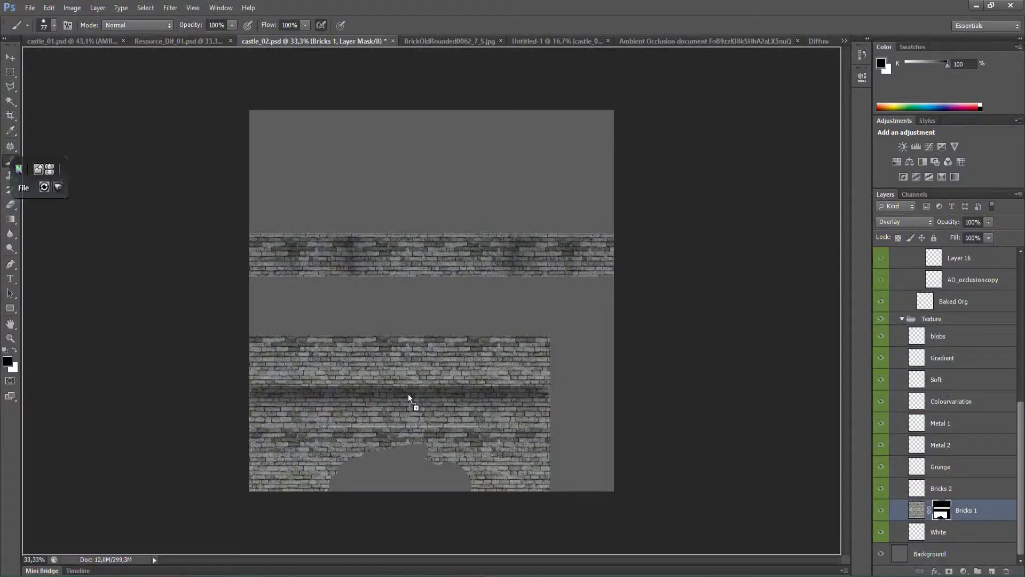
drag(408, 394, 408, 395)
drag(341, 206, 250, 111)
drag(523, 396, 617, 495)
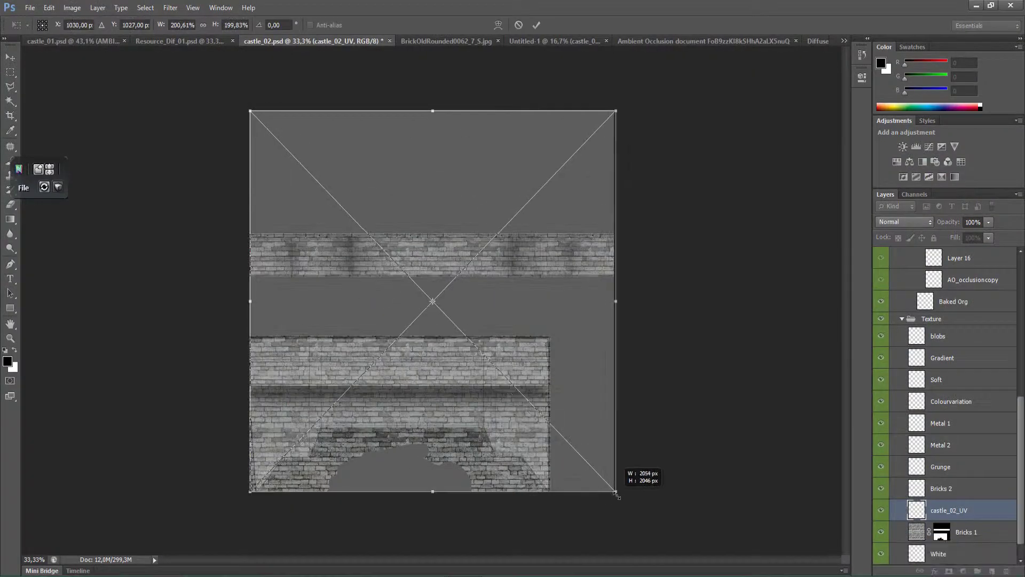
key(Escape)
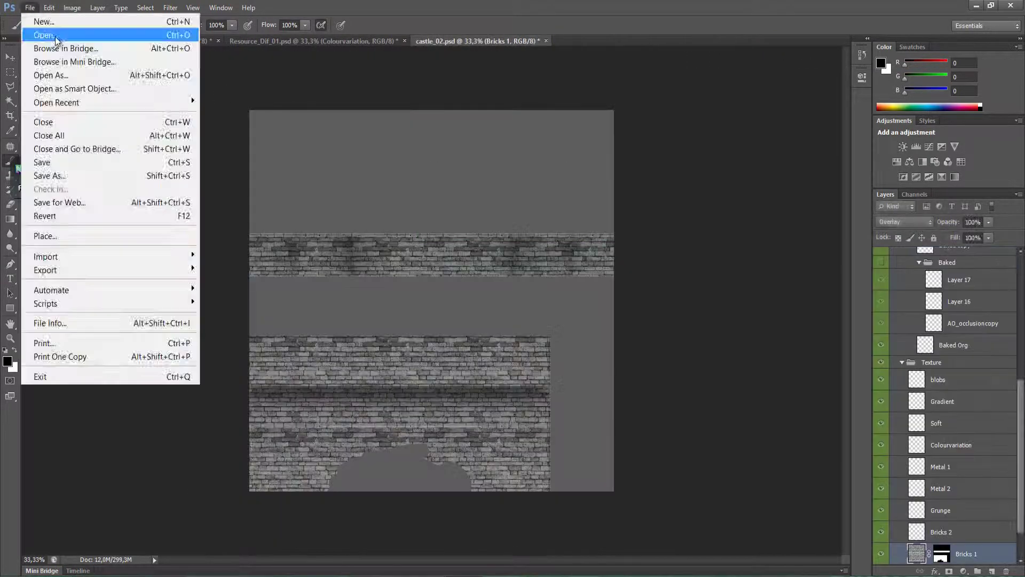
- Load the castle_02_UV layout into a new document and transfer it to castle_02.psd as a guide layer
click(43, 18)
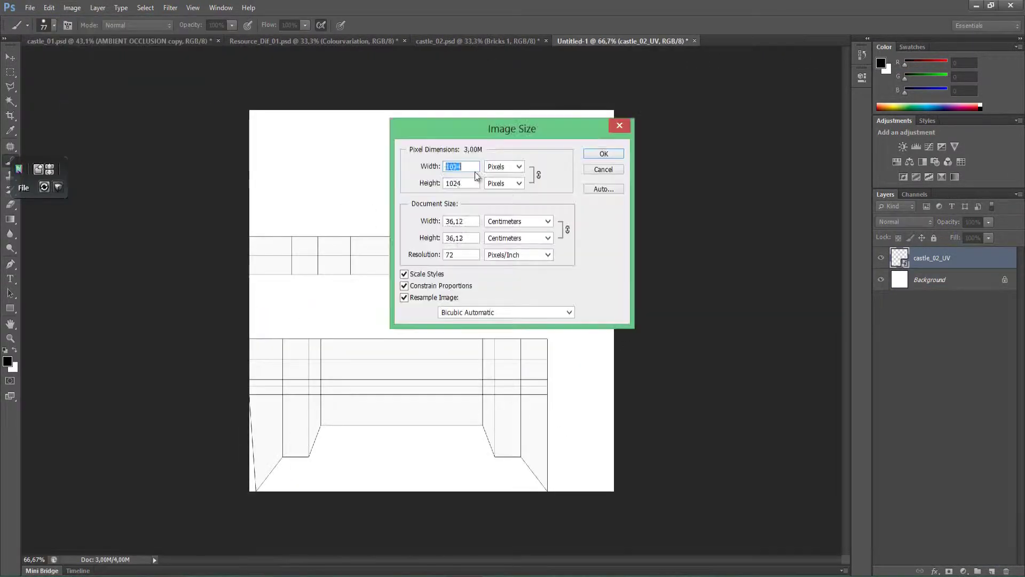
key(v)
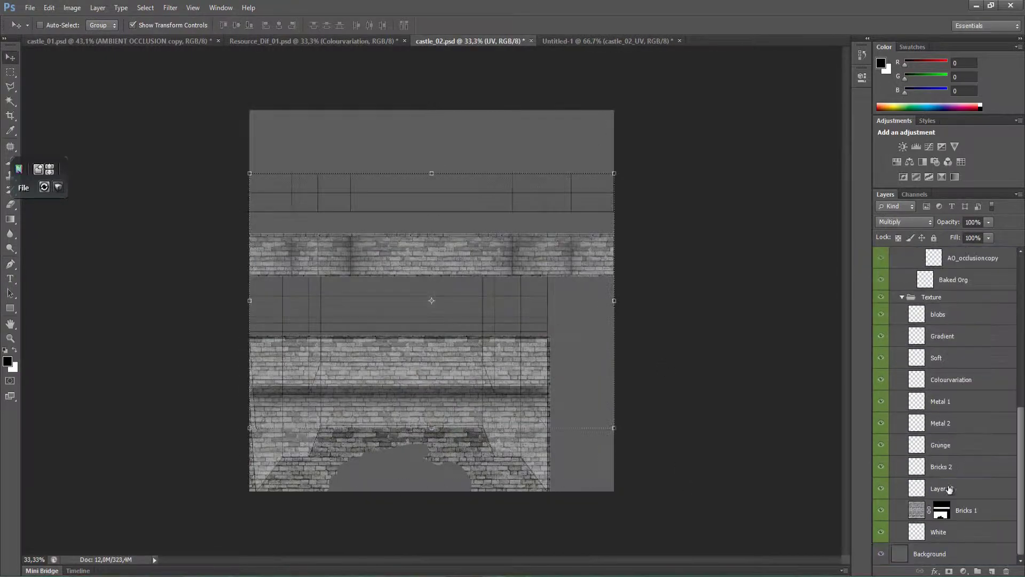
scroll(980, 416, up, 10)
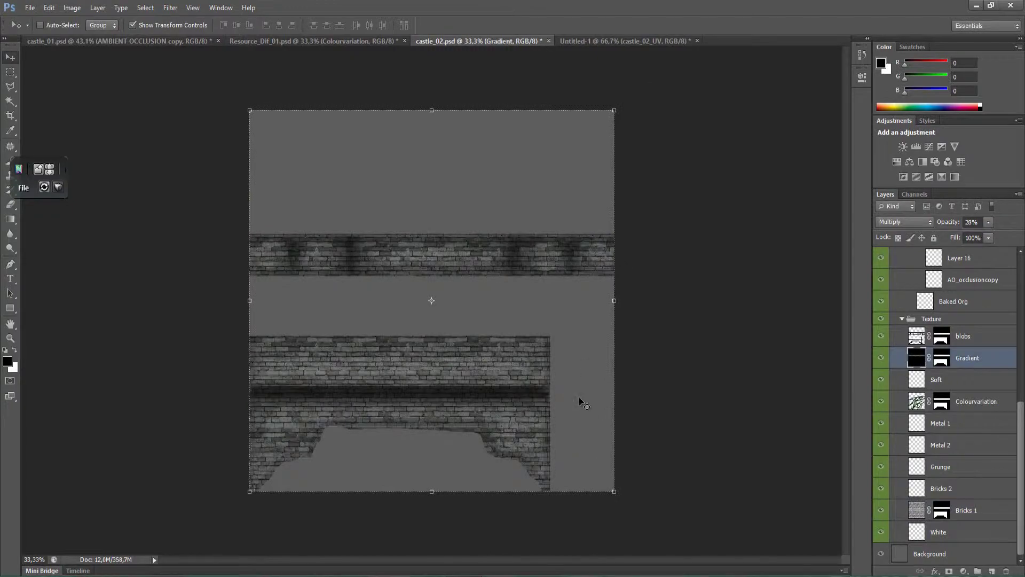
- Disable the Bricks 1 layer mask and enlarge the brick pattern to about 118% width and 113% height
key(ctrl+t)
key(Escape)
click(920, 515)
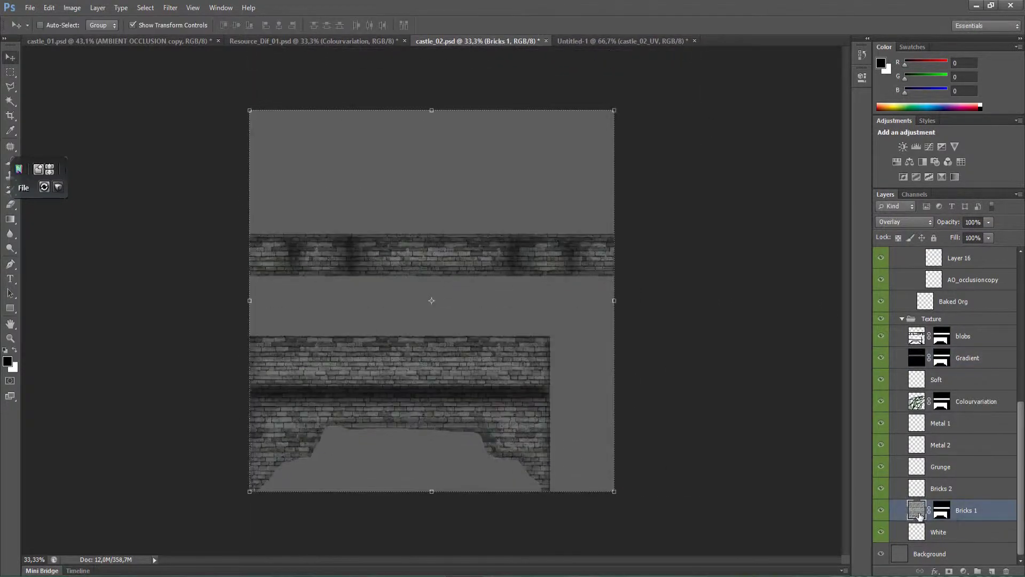
right_click(941, 510)
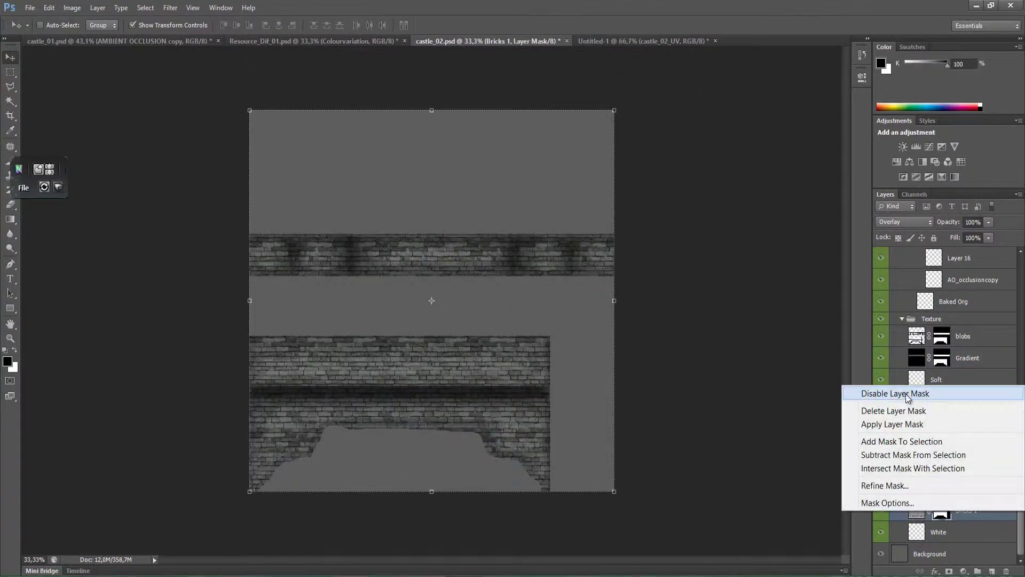
click(906, 393)
key(ctrl+t)
drag(627, 100, 678, 61)
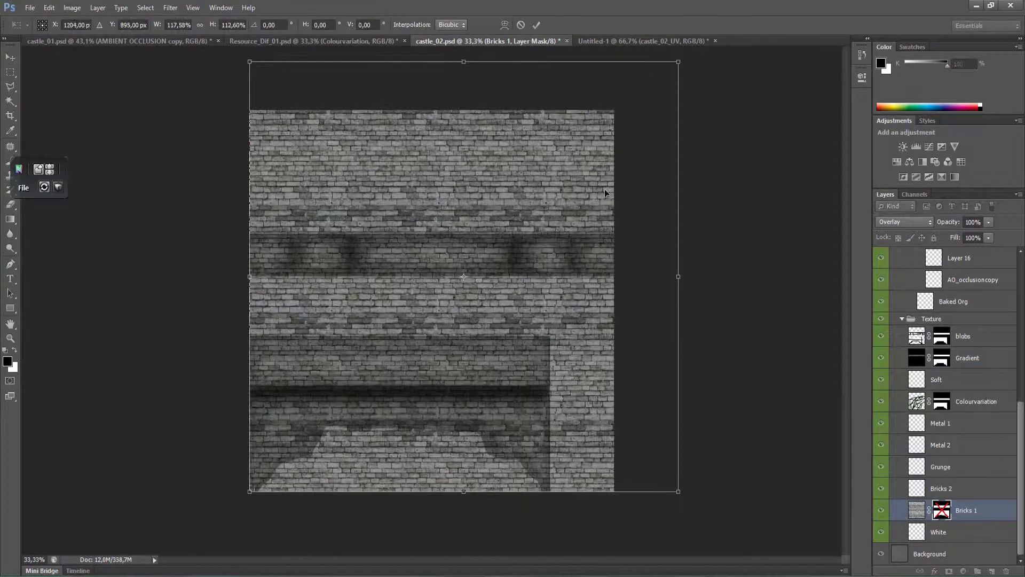
key(Return)
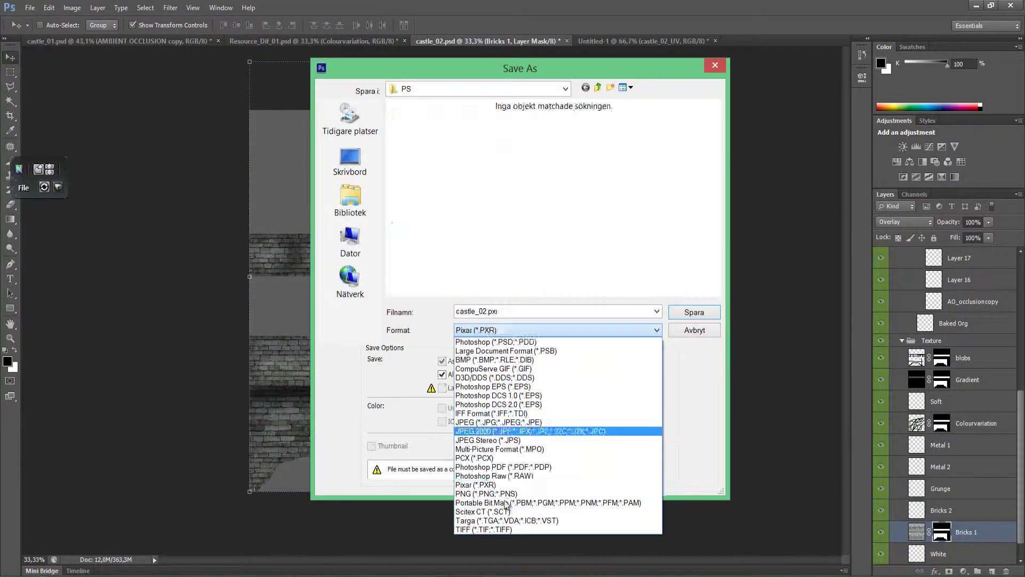
- Save a copy of the castle_02 texture and switch to Blender to inspect the bricks on the bridge and tower
click(703, 441)
key(alt+Tab)
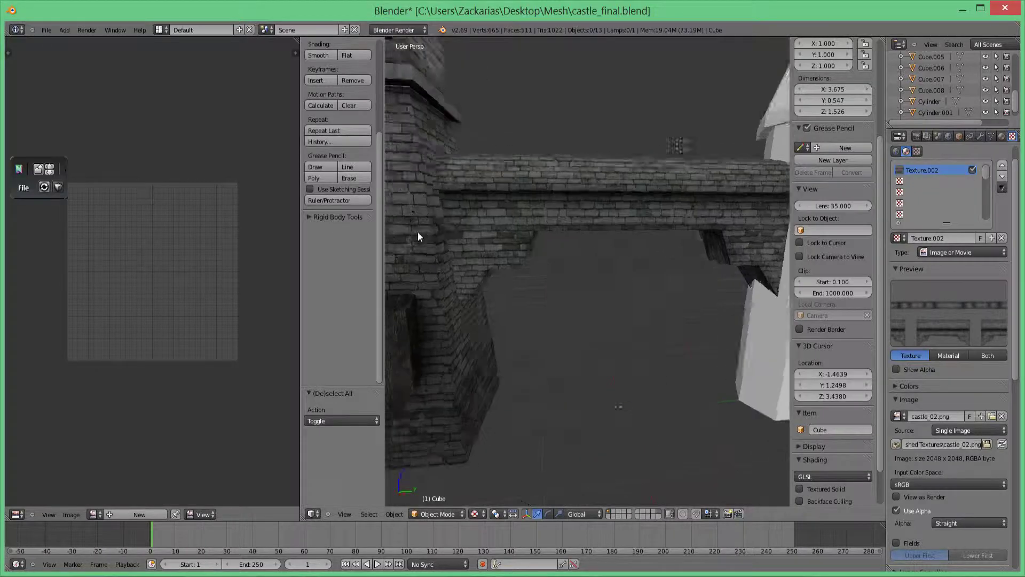
drag(417, 231, 510, 255)
scroll(511, 255, down, 5)
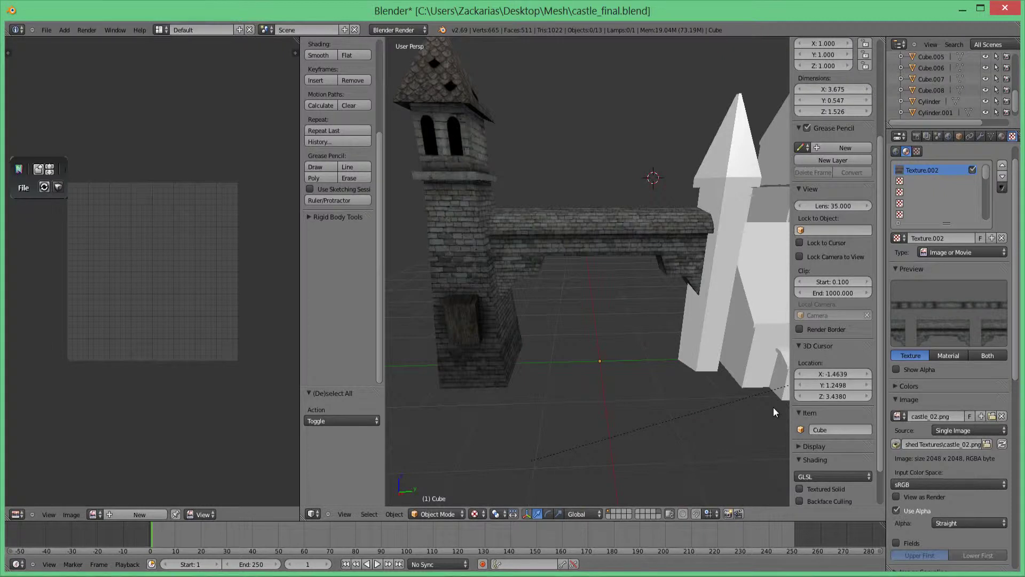
scroll(502, 242, up, 3)
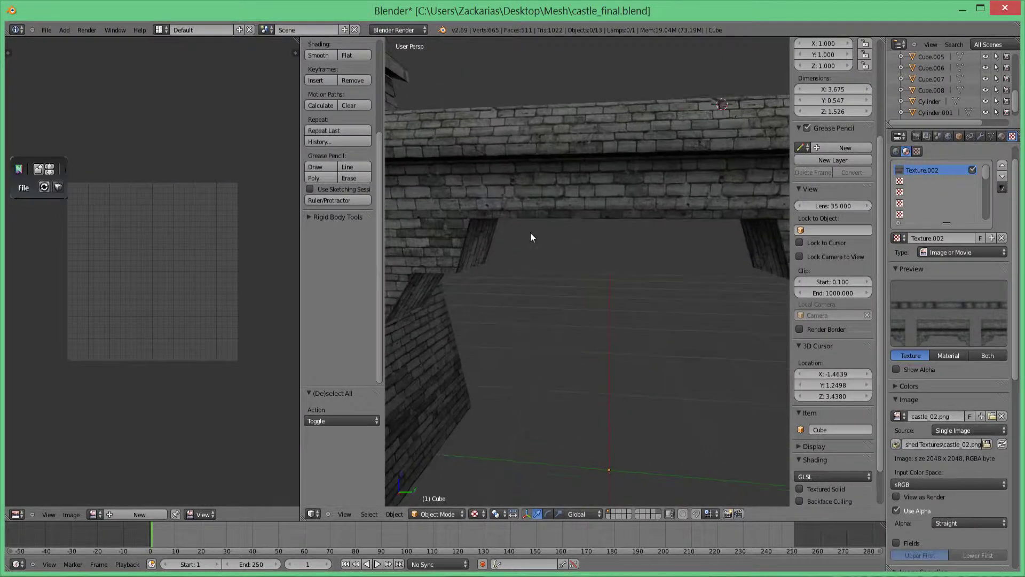
- Return to Photoshop, isolate the Gradient layer and try to delete its layer mask
key(alt+Tab)
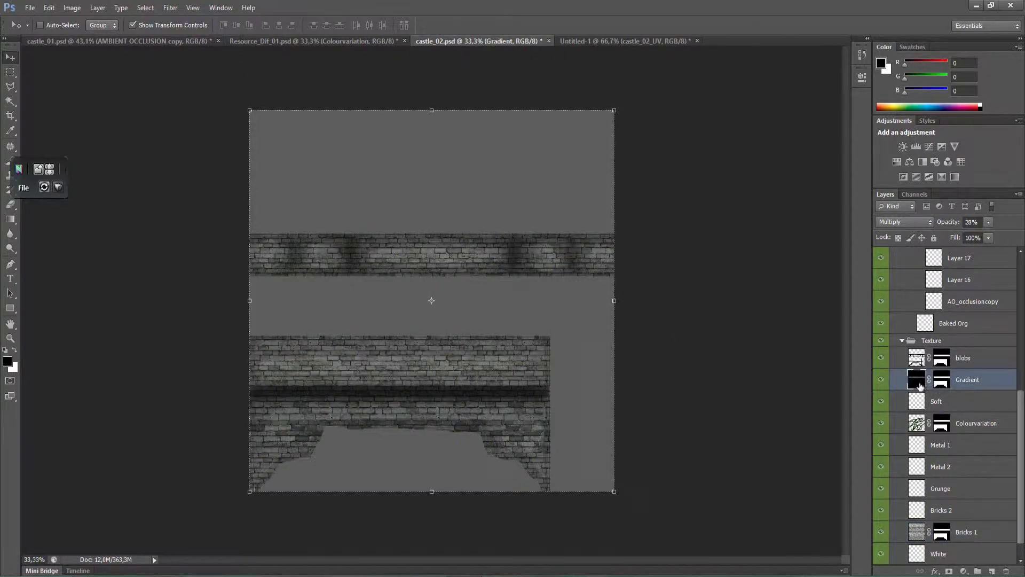
alt+click(881, 380)
right_click(942, 380)
click(919, 400)
key(ctrl+z)
right_click(942, 380)
click(918, 399)
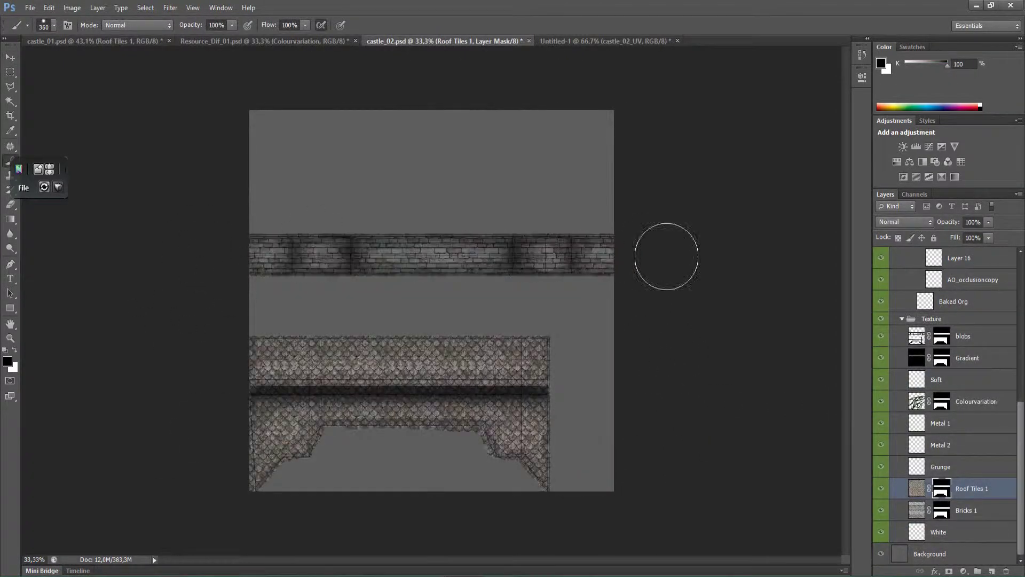
- Fill the selected wall area of the Roof Tiles 1 layer mask with black and deselect it
key(x)
key(ctrl+BackSpace)
key(ctrl+d)
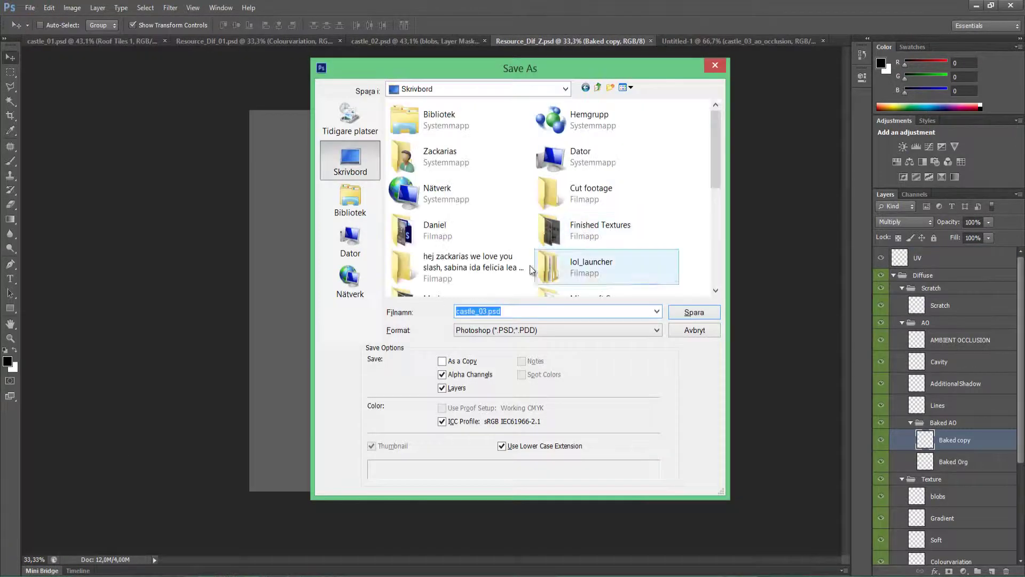
- Save the layered texture template on the desktop as castle_03.psd
key(Return)
click(643, 184)
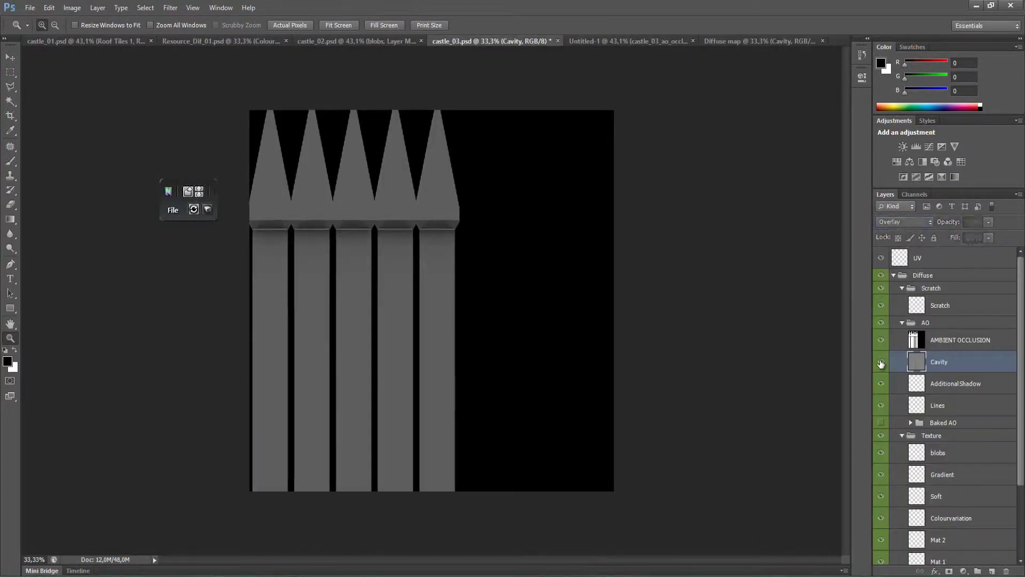
- Target the Mat 1 layer mask and select the tower wall strips below the roof spikes
scroll(882, 364, down, 4)
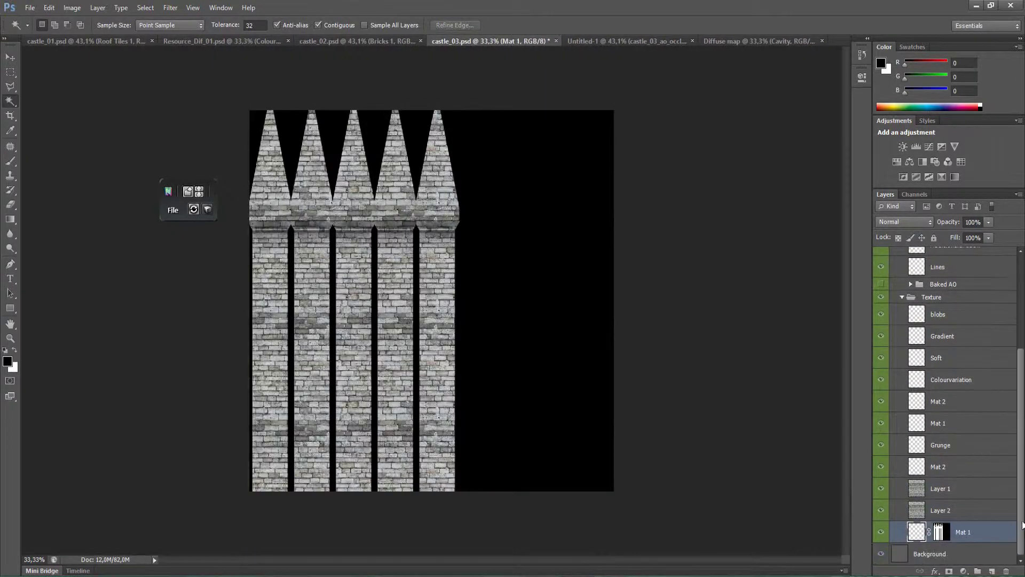
click(943, 539)
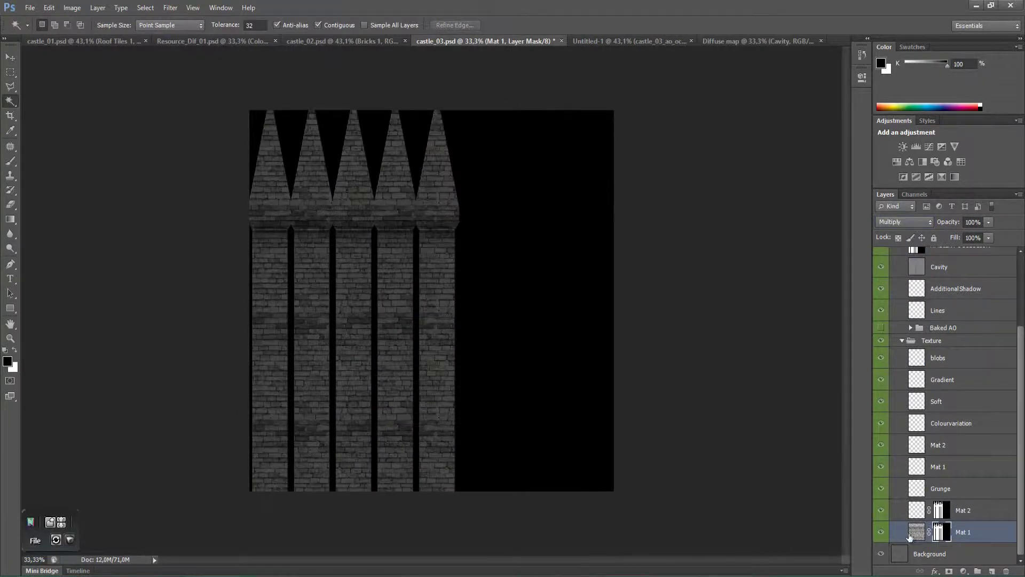
drag(603, 491, 224, 228)
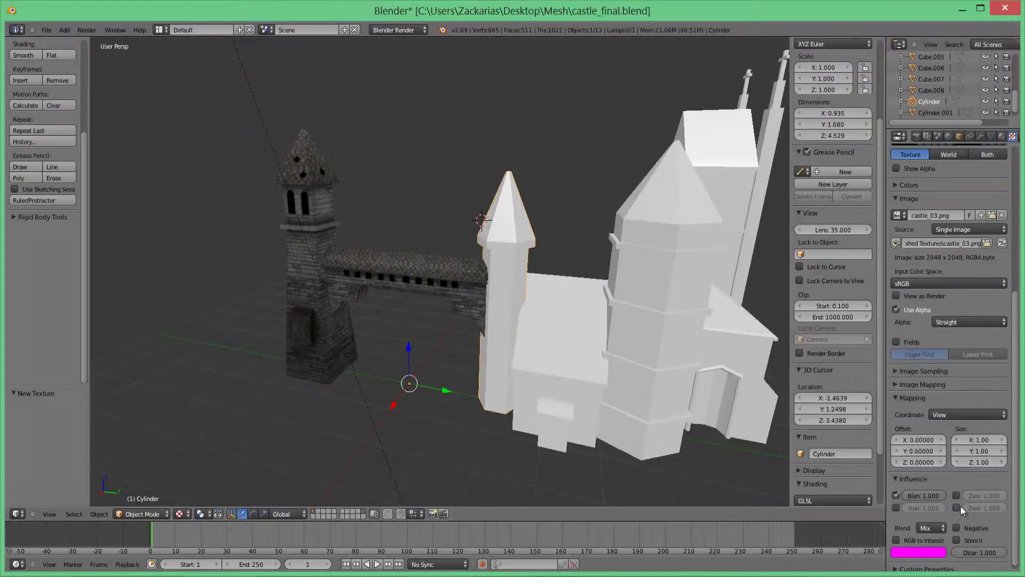
- Add a new material to the selected pointed tower in Blender
click(1003, 137)
click(943, 212)
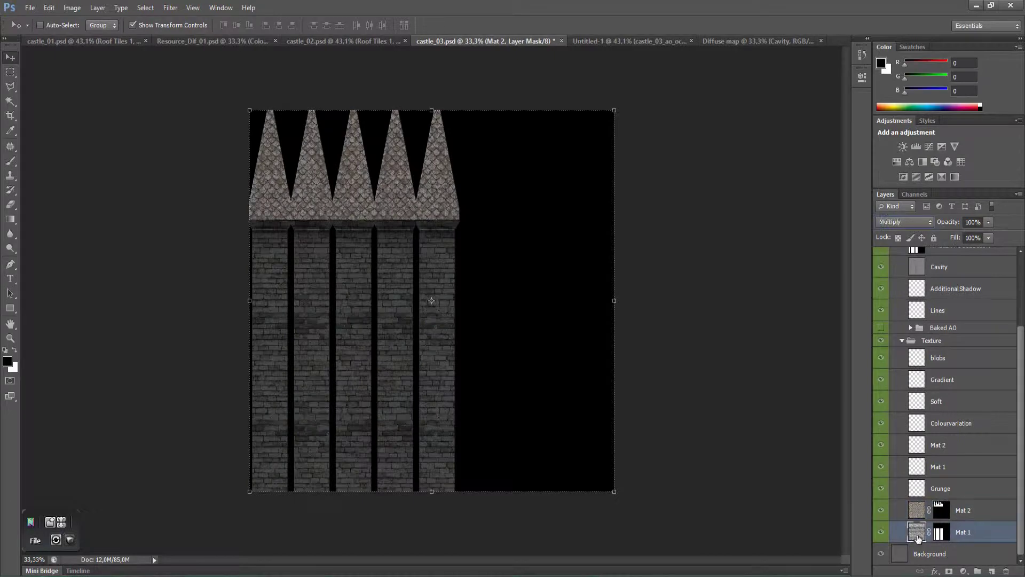
- Check castle_02.psd and castle_01.psd for reference, and set the Brush colour to dark green (RGB 25, 57, 21) for castle_03's Colourvariation layer
click(298, 43)
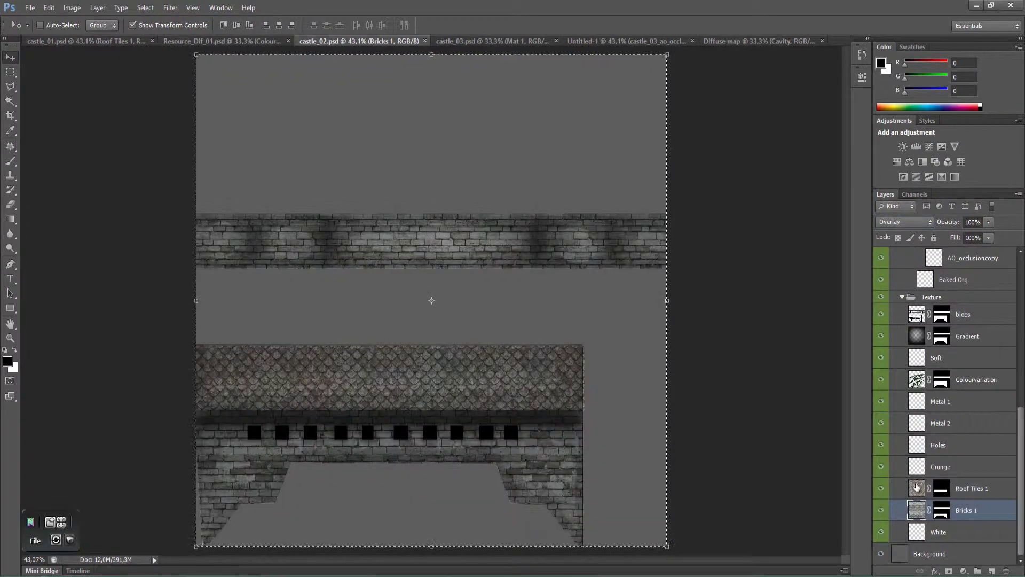
click(480, 41)
click(116, 40)
click(7, 361)
key(b)
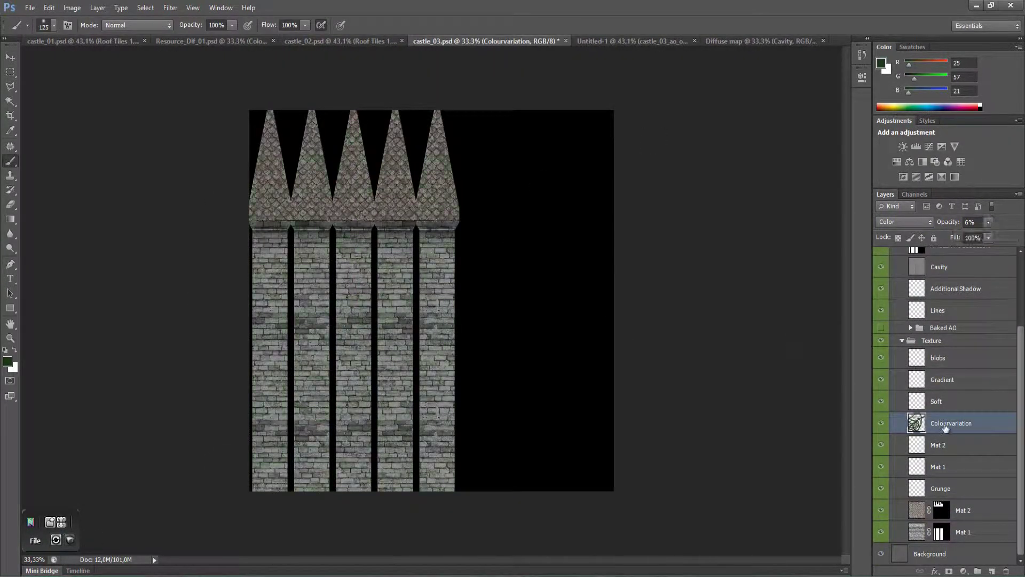
- Draw a black-to-transparent vertical gradient from the tower base upward on the Gradient layer and set its opacity to 41%
click(941, 380)
key(g)
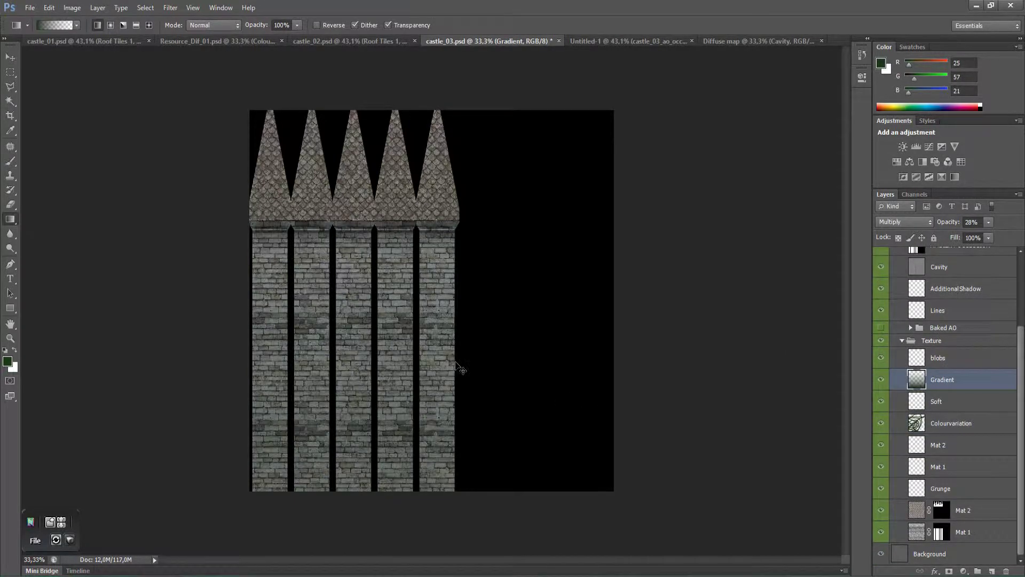
key(d)
drag(437, 487, 437, 182)
click(989, 223)
drag(982, 236, 990, 236)
click(481, 39)
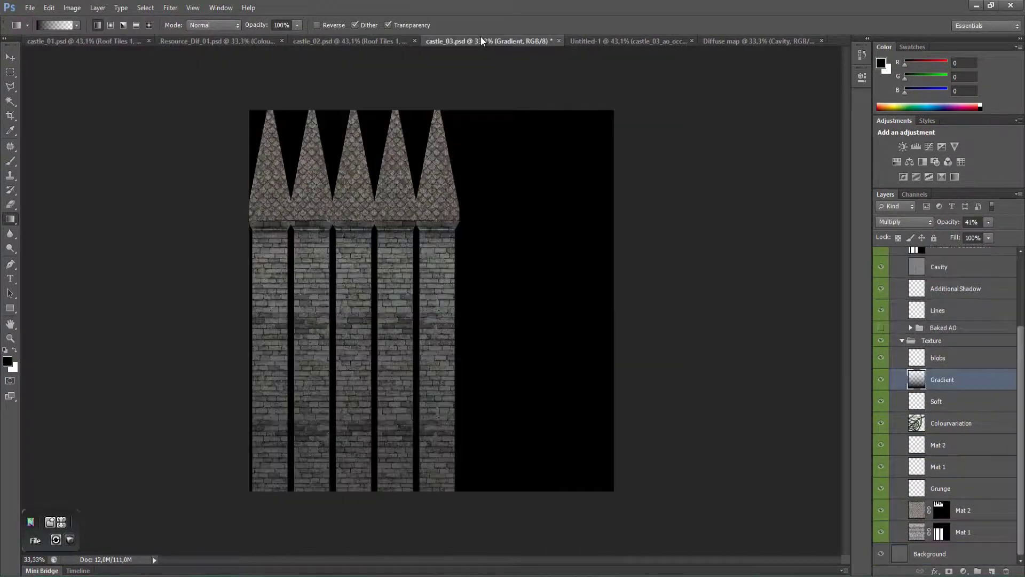
- Save the castle_03 texture and inspect the textured tower beside the bridge in Blender
click(30, 7)
click(48, 169)
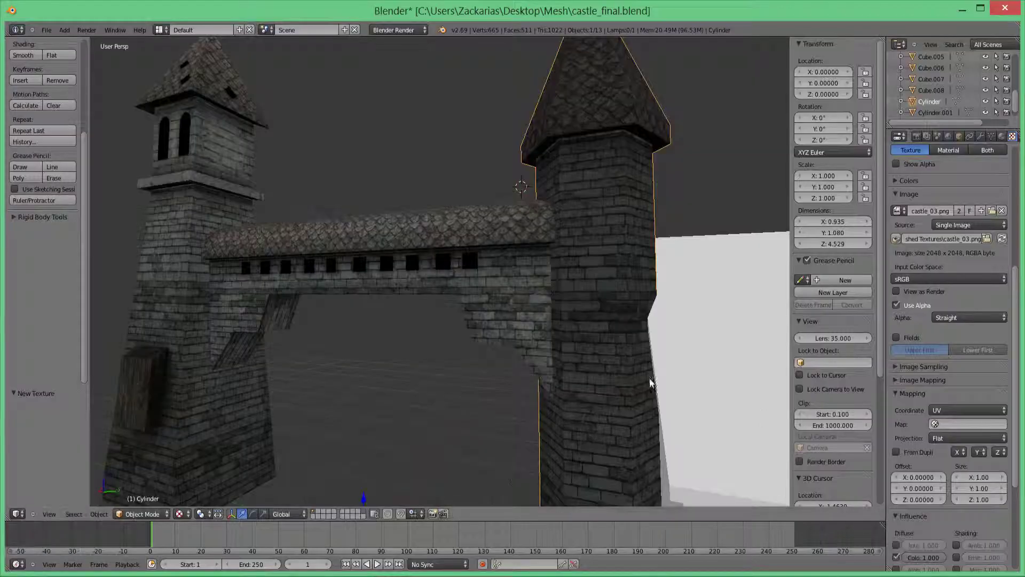
key(a)
scroll(627, 385, up, 1)
drag(627, 385, 635, 406)
click(184, 574)
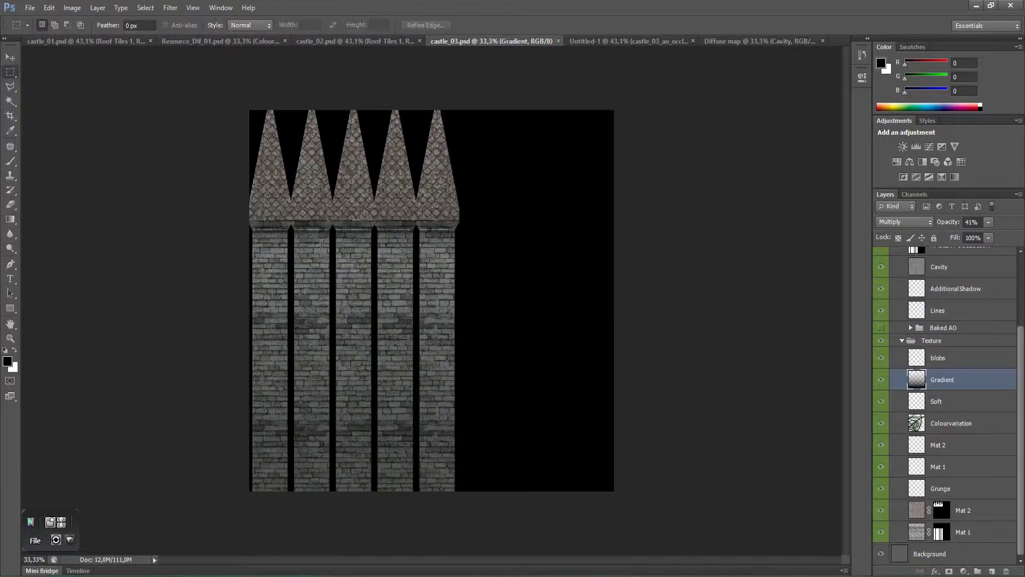
- Select the strip along the tower base for shading on the blobs layer, and save a copy of the castle_03 texture
drag(406, 502, 235, 486)
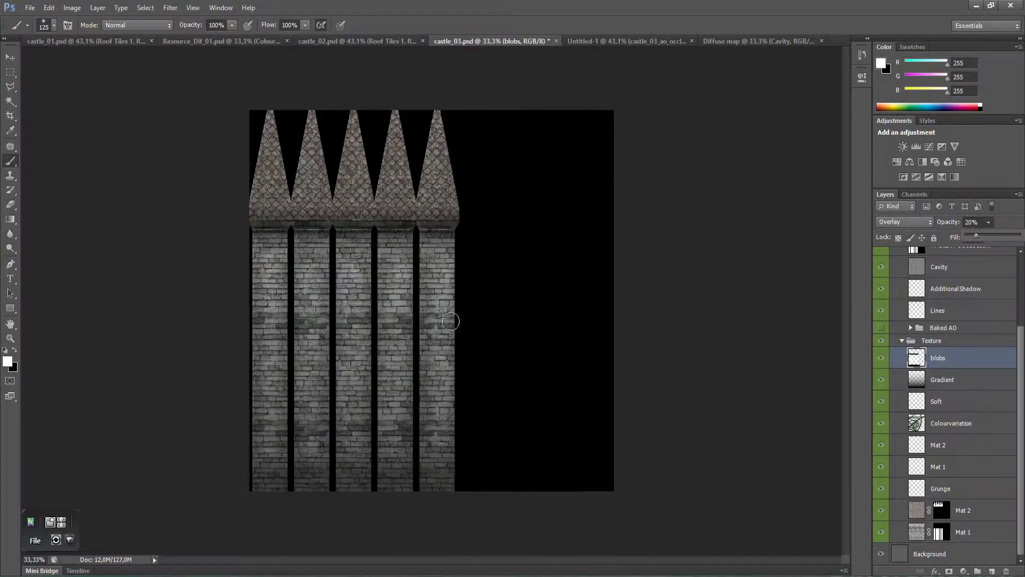
key(ctrl+shift+s)
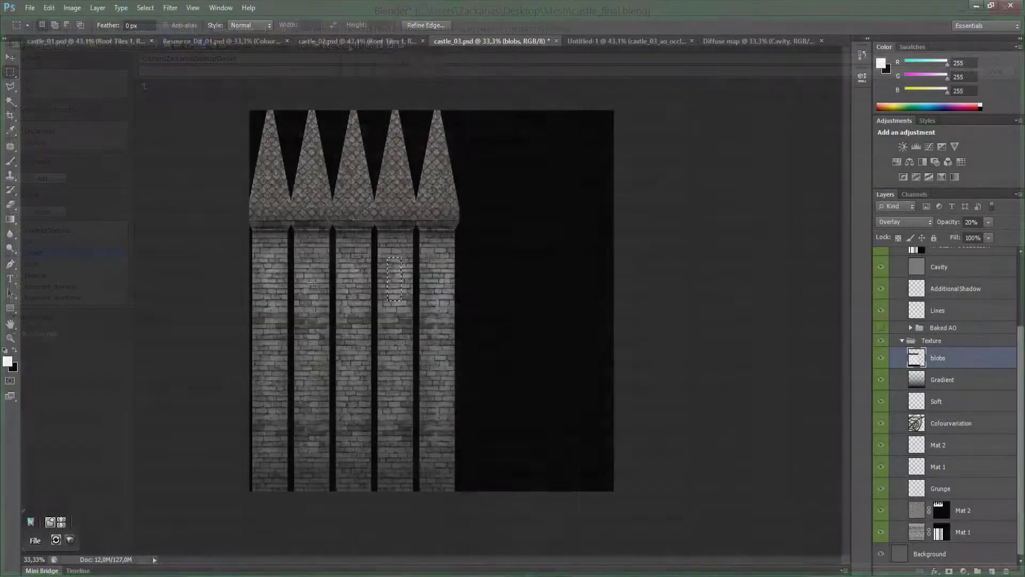
- Create a Holes layer for narrow window openings on the second and fourth wall strips, and place the three-opening column on the fourth strip
drag(302, 258, 316, 297)
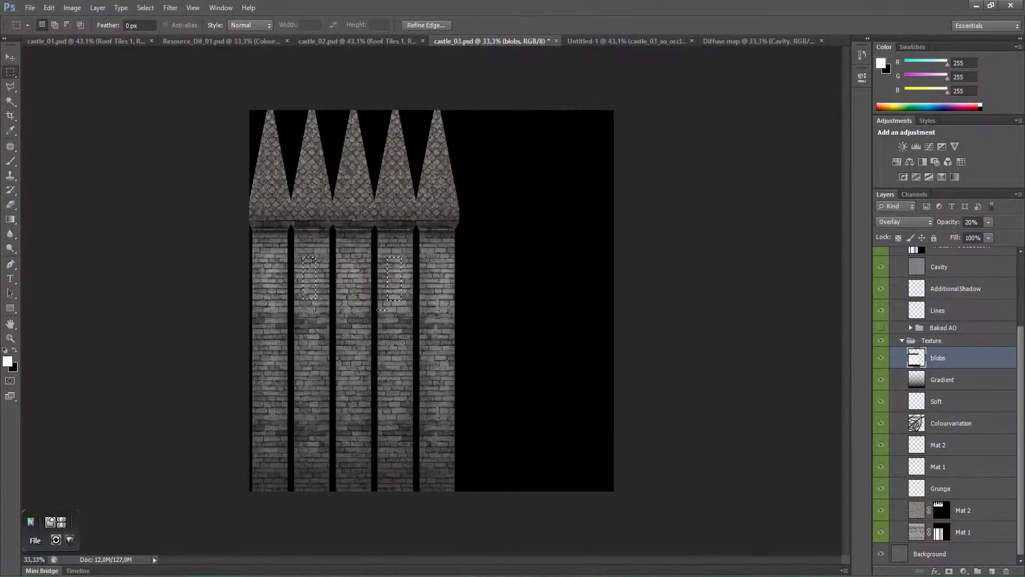
click(992, 571)
double_click(945, 358)
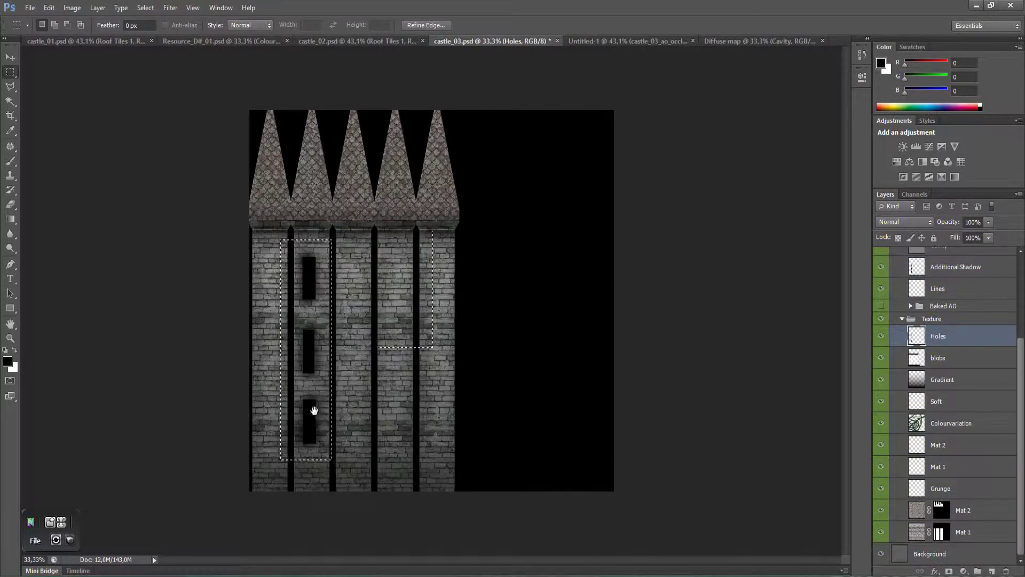
drag(311, 325, 385, 320)
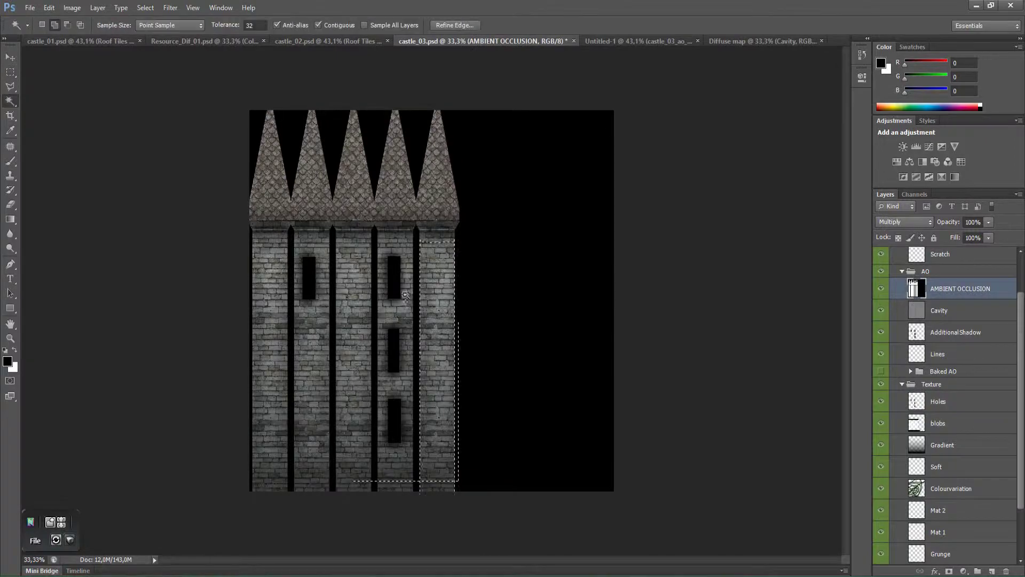
- Extend the Magic Wand selection on the AMBIENT OCCLUSION layer across the tower walls to separate them from the black background
click(405, 296)
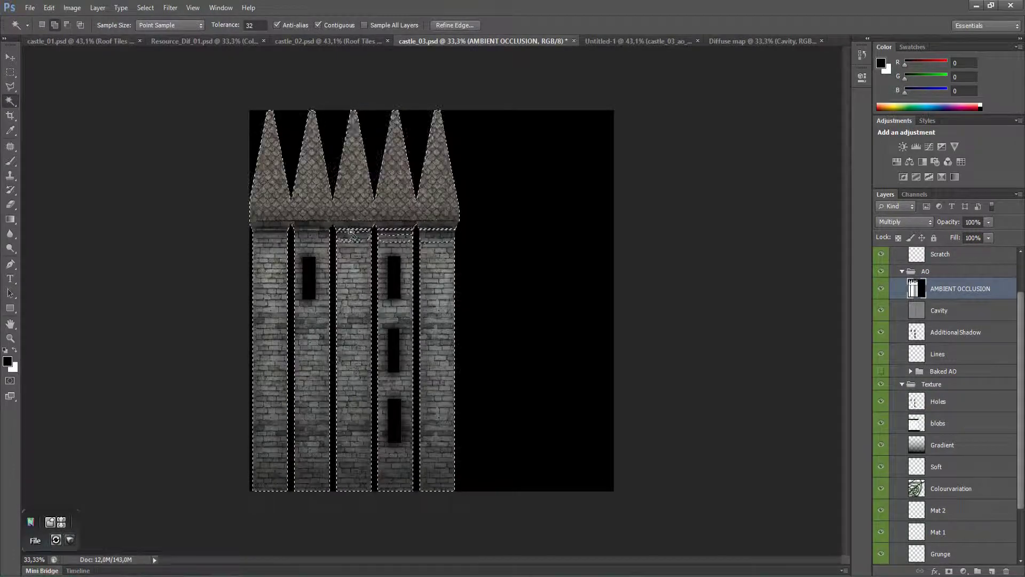
right_click(453, 257)
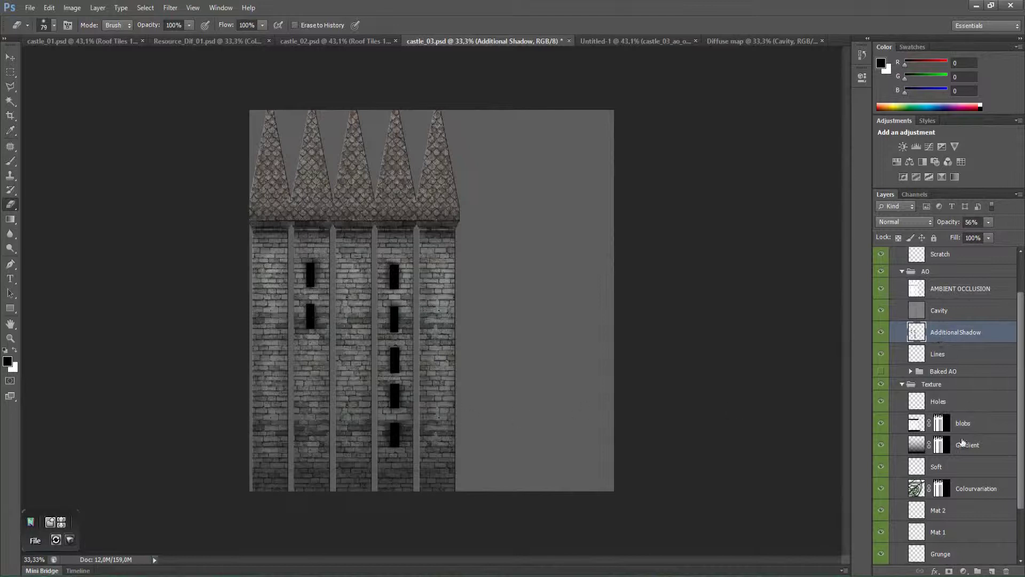
- Ready the Brush on the blobs layer and raise the Gradient layer's opacity slightly
click(963, 425)
key(b)
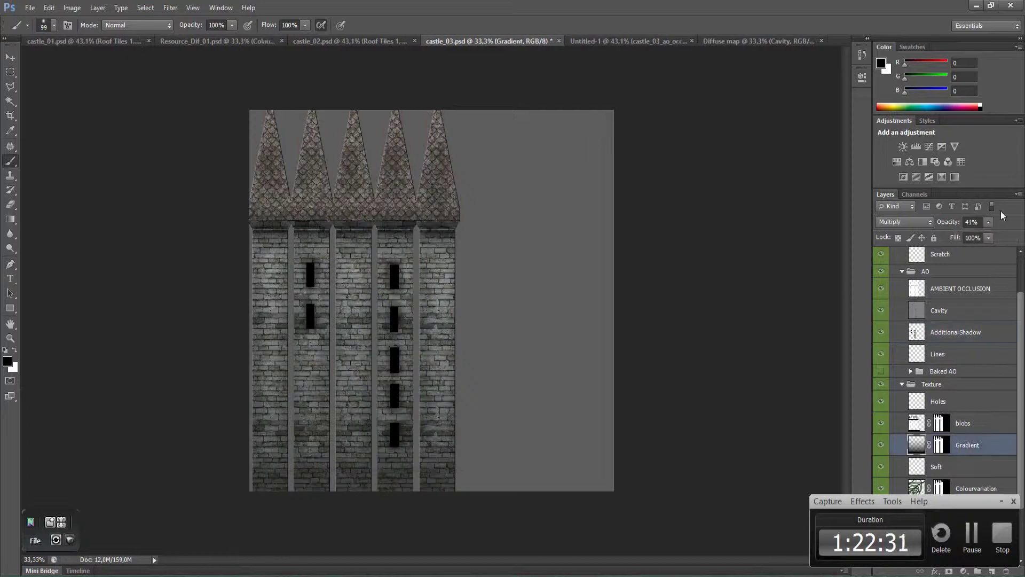
click(989, 223)
drag(988, 236, 995, 239)
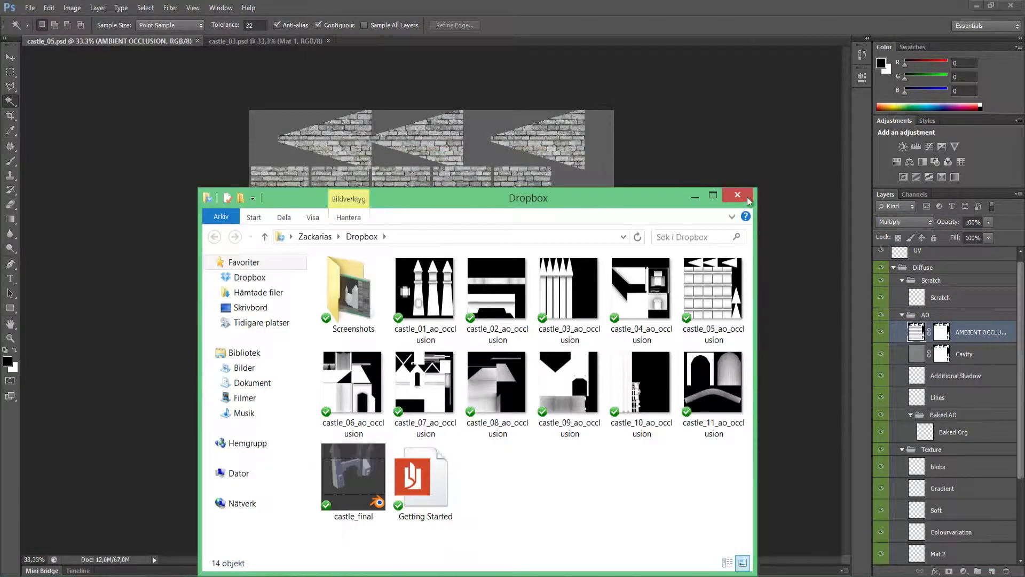
- Close the Dropbox folder, try to fit the placed castle_05_UV layout to the castle_05.psd canvas, and delete that layer
click(747, 197)
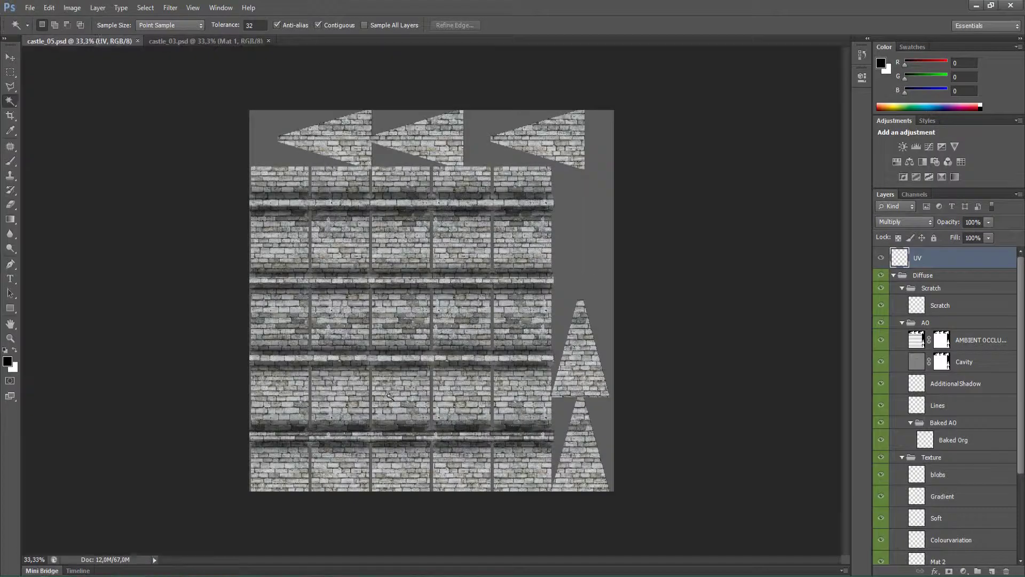
key(v)
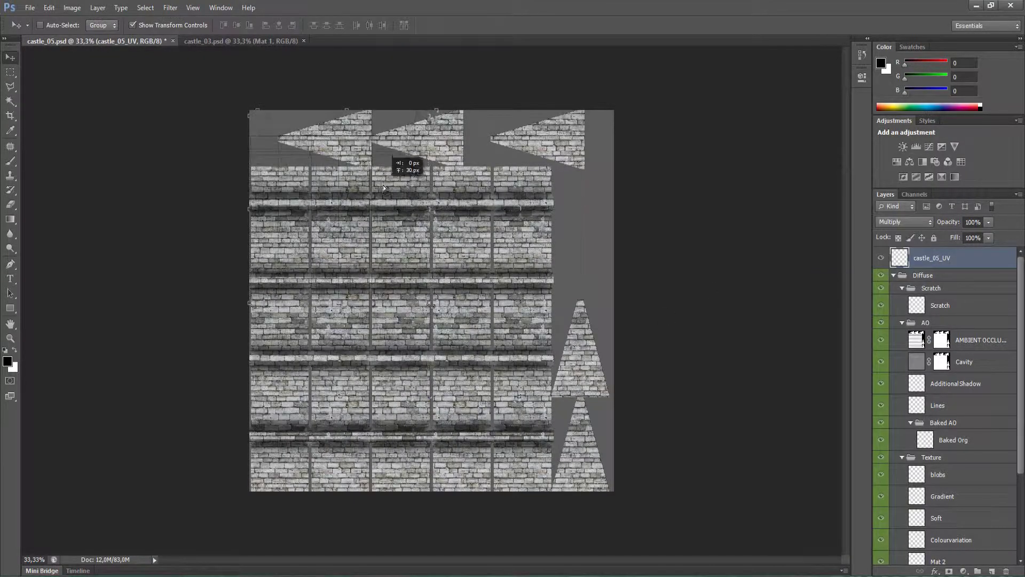
drag(432, 301, 614, 489)
key(Return)
key(Delete)
- Create a new document with the size value set to 1024 for the UV layout
click(30, 7)
click(33, 18)
drag(476, 193, 348, 190)
text(1024)
key(Return)
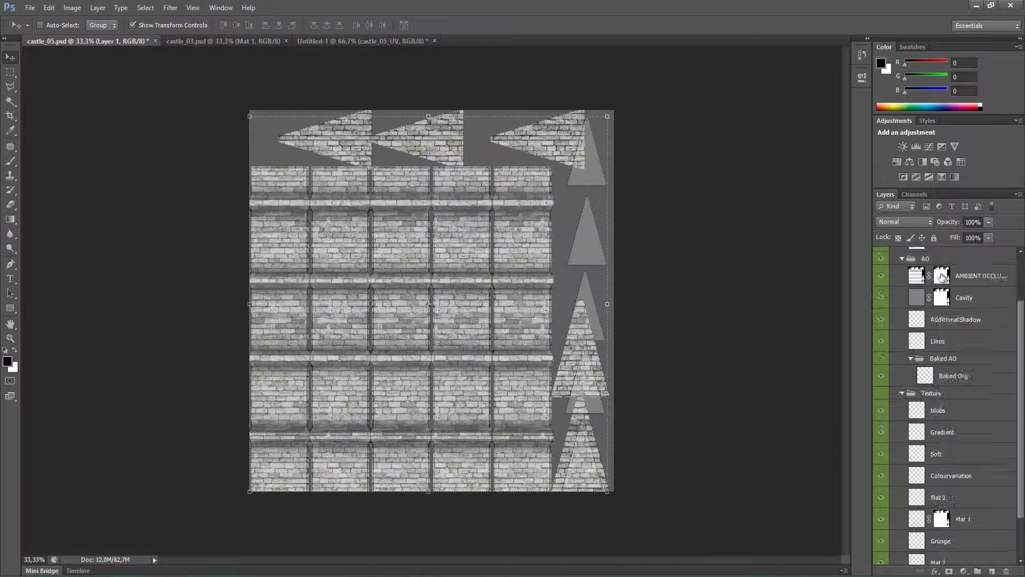
- Rename the transferred layout layer in castle_05.psd to UV and set its blend mode to Multiply
scroll(941, 276, up, 3)
double_click(927, 271)
text(UV)
key(Return)
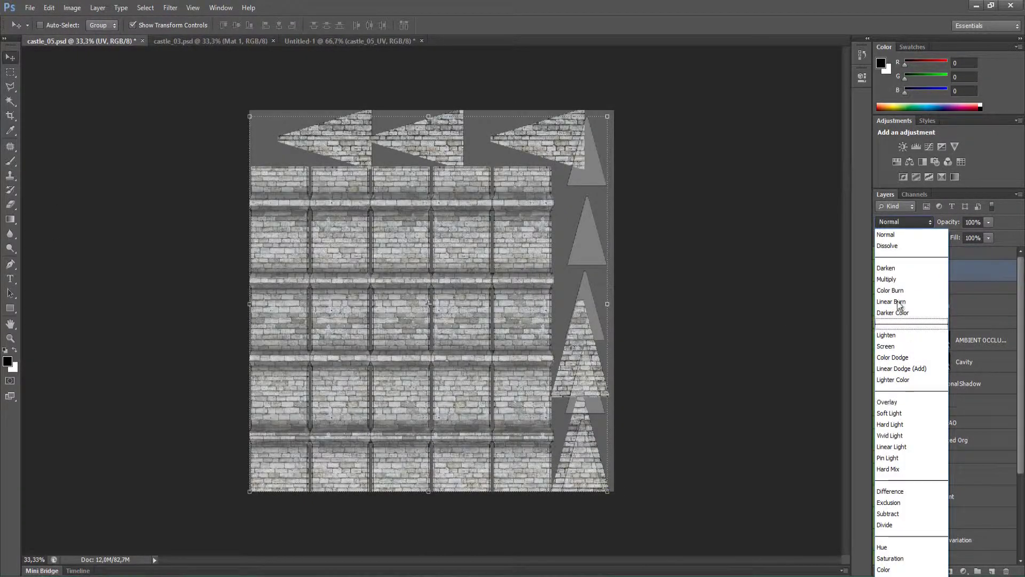
click(904, 222)
click(889, 274)
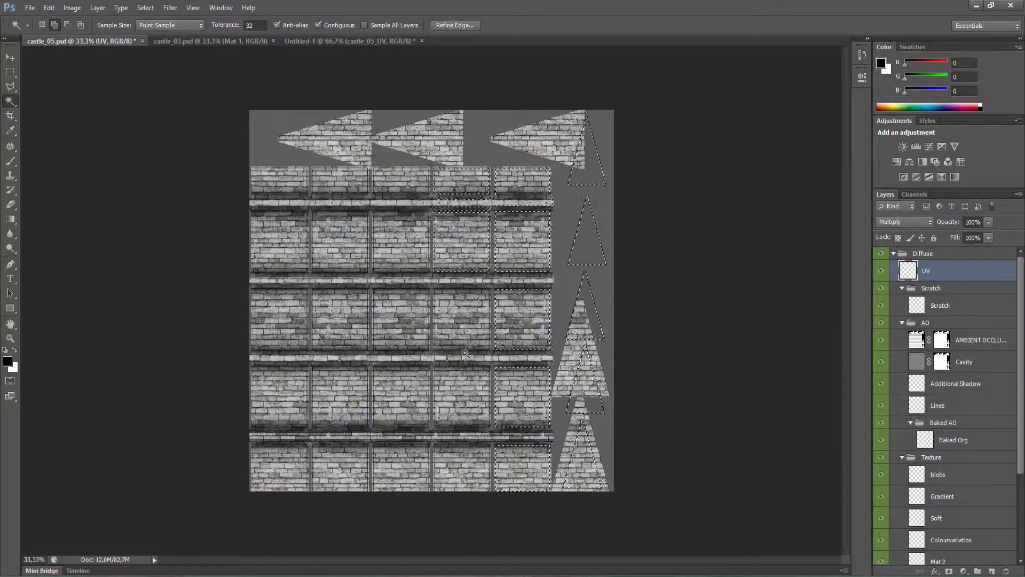
- Show only the UV layer and add the remaining wall panels and ledges to the Magic Wand selection
alt+click(881, 271)
drag(453, 286, 492, 290)
click(443, 167)
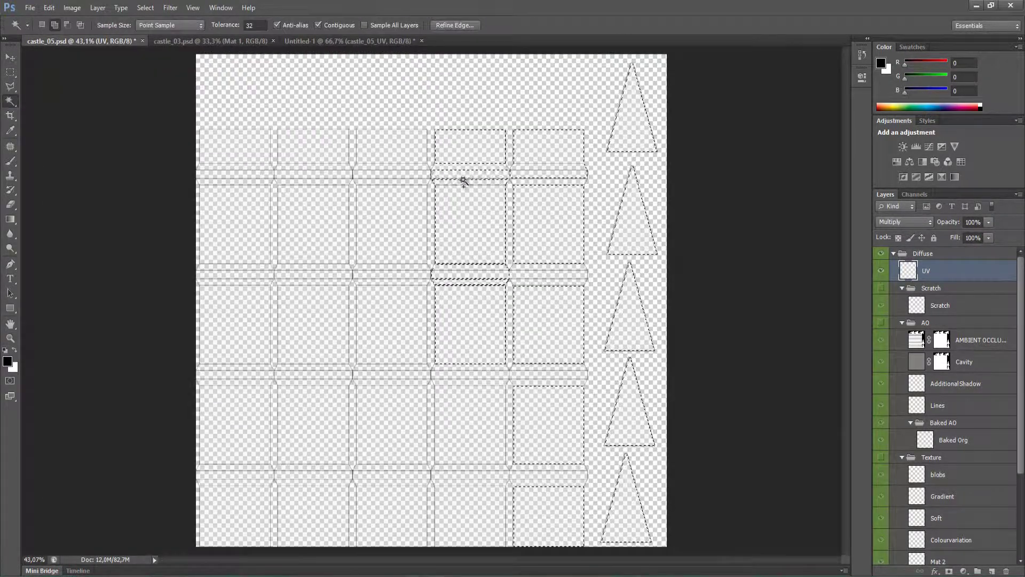
click(460, 181)
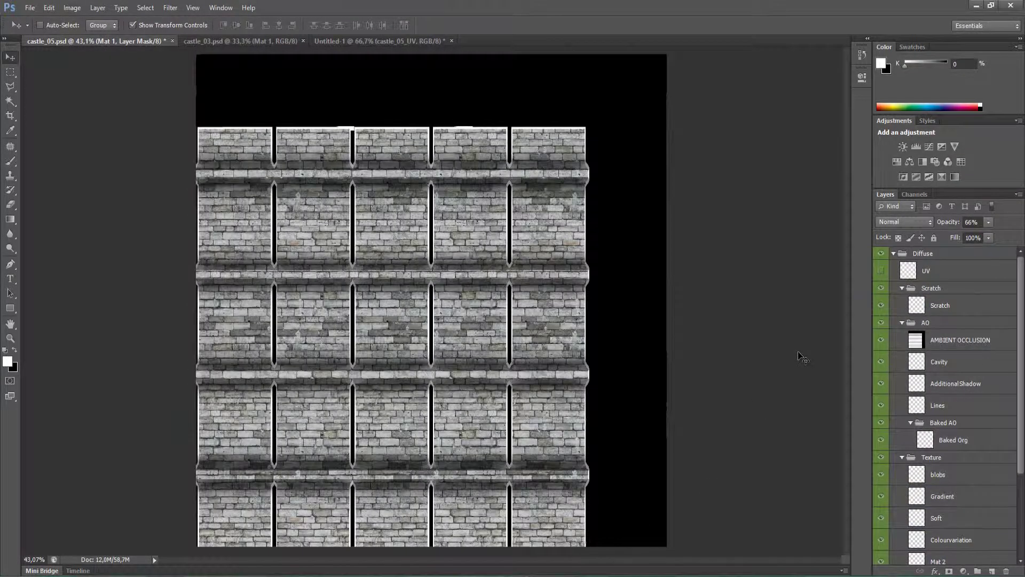
- Mask the AMBIENT OCCLUSION layer to the shape of the castle_05 wall islands
scroll(920, 320, down, 2)
click(920, 299)
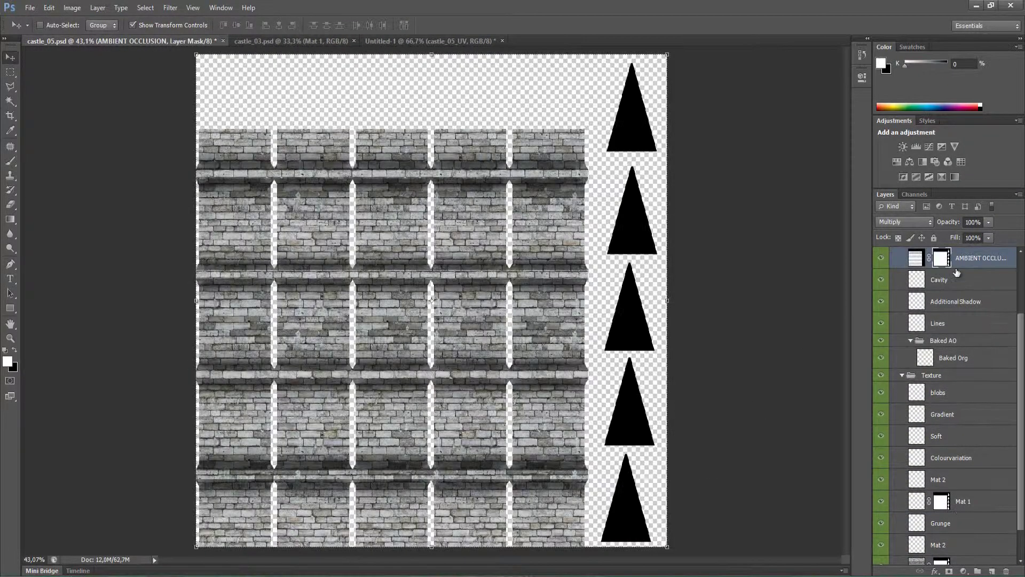
scroll(916, 408, down, 3)
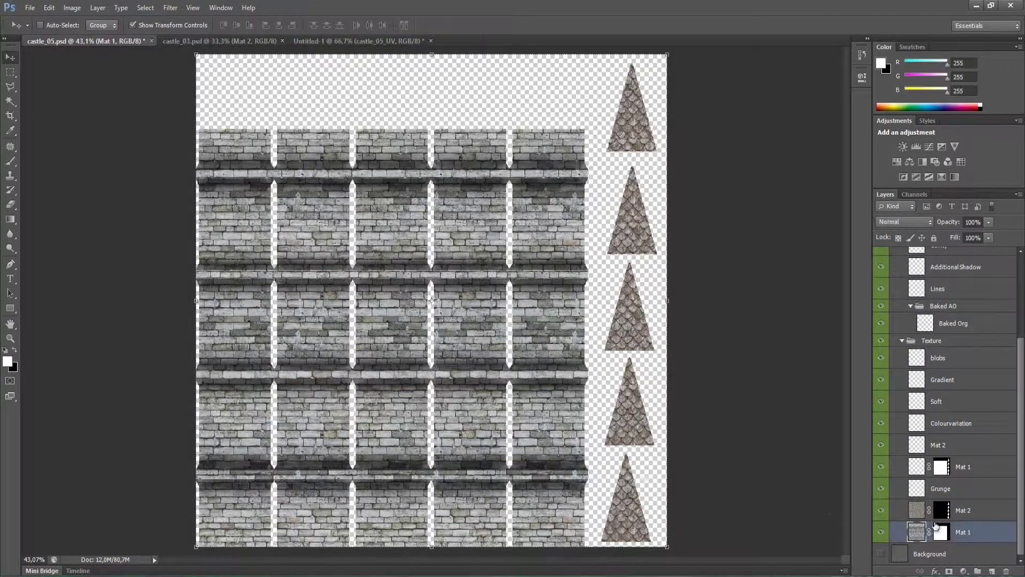
- Try different blend modes, including Pin Light, on the masked Mat 2 roof-tile layer
click(967, 532)
click(904, 221)
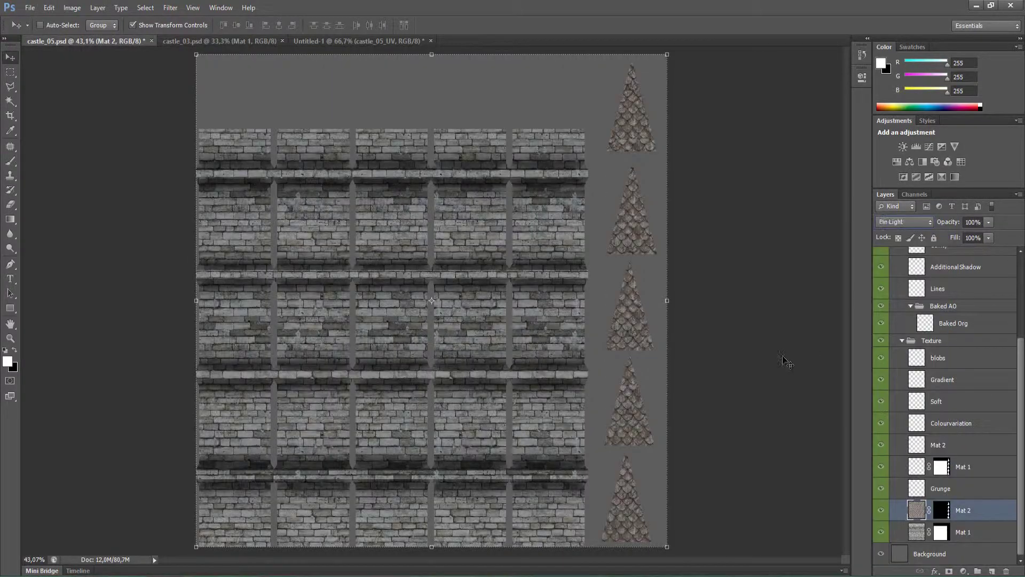
key(Up)
key(Up)
key(Up)
key(Up)
key(Up)
- Add dark green tinting on the Colourvariation layer at 6% opacity and select the Additional Shadow layer
click(952, 423)
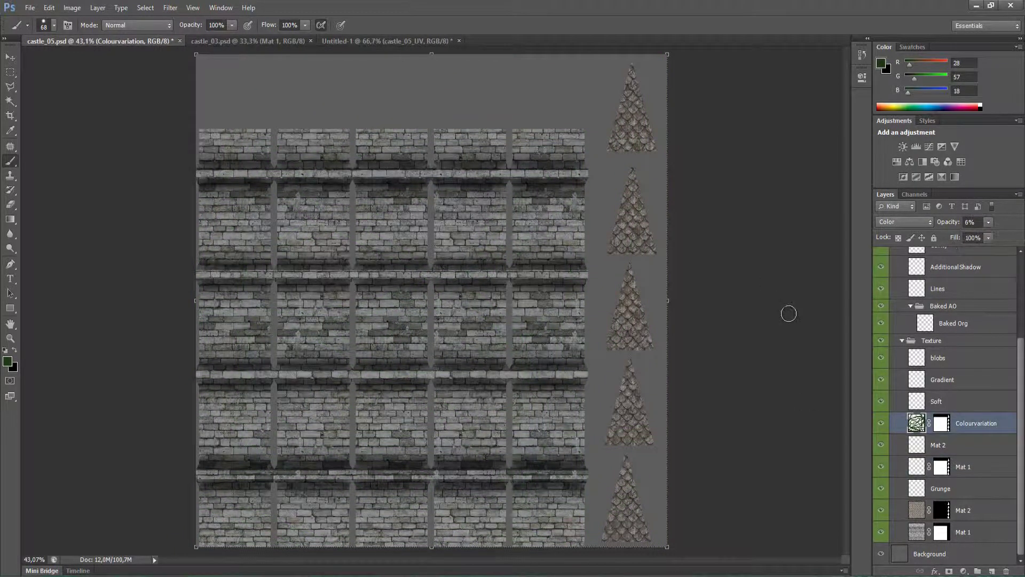
scroll(955, 365, up, 3)
click(956, 384)
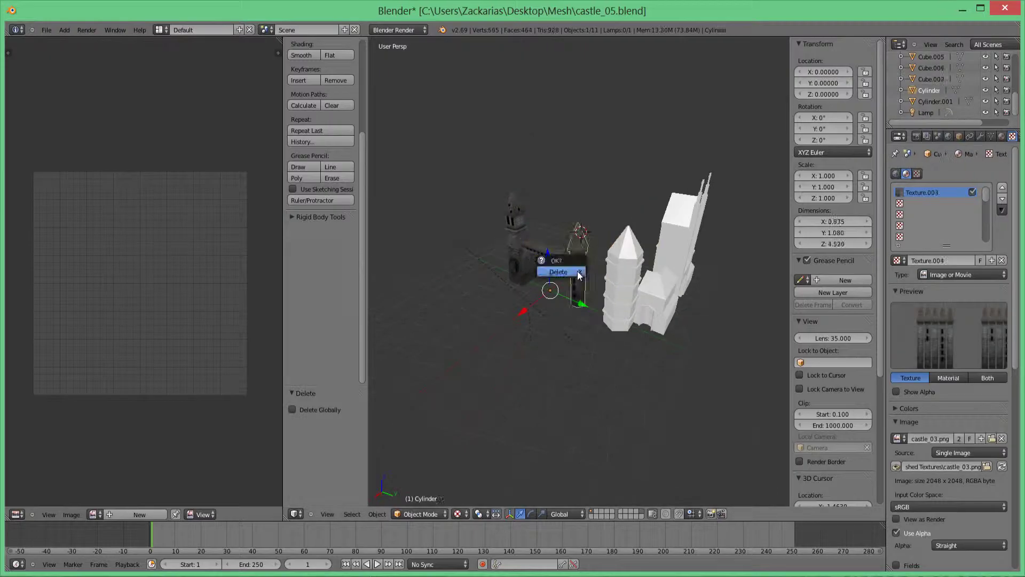
- Switch to Blender, delete every castle mesh except the hexagonal tower, and export the tower
click(683, 275)
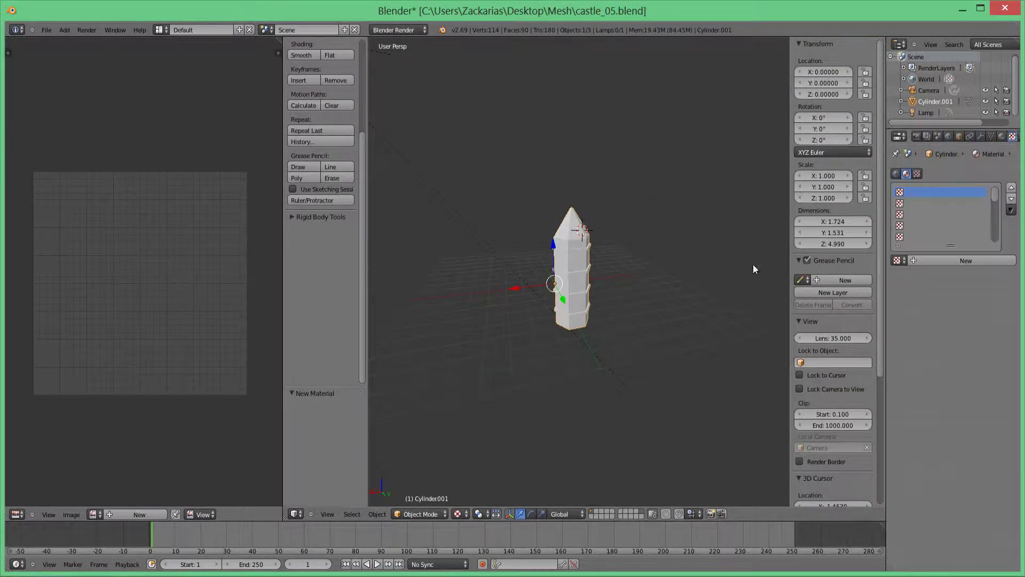
click(47, 30)
mouse_move(80, 204)
click(184, 267)
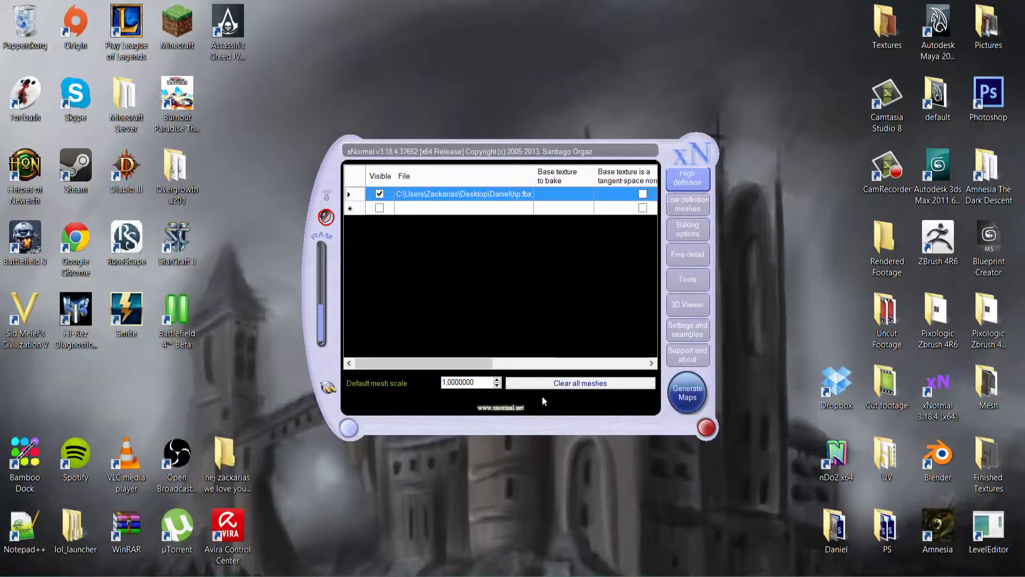
- Load the tower mesh in xNormal and bake a 4096 × 4096 ambient occlusion map to castle_05.jpg
click(688, 204)
double_click(989, 385)
click(688, 228)
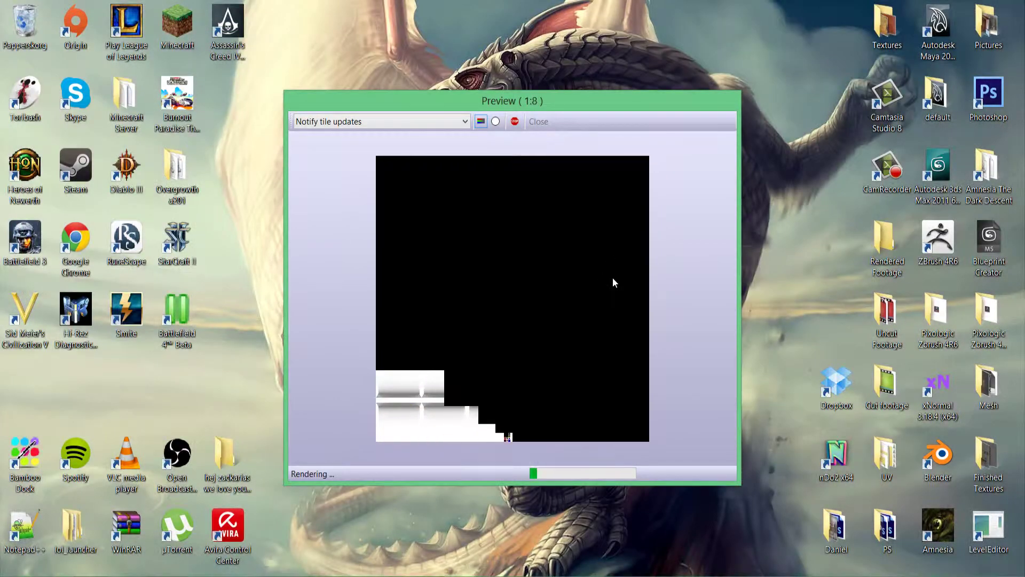
click(539, 121)
click(539, 122)
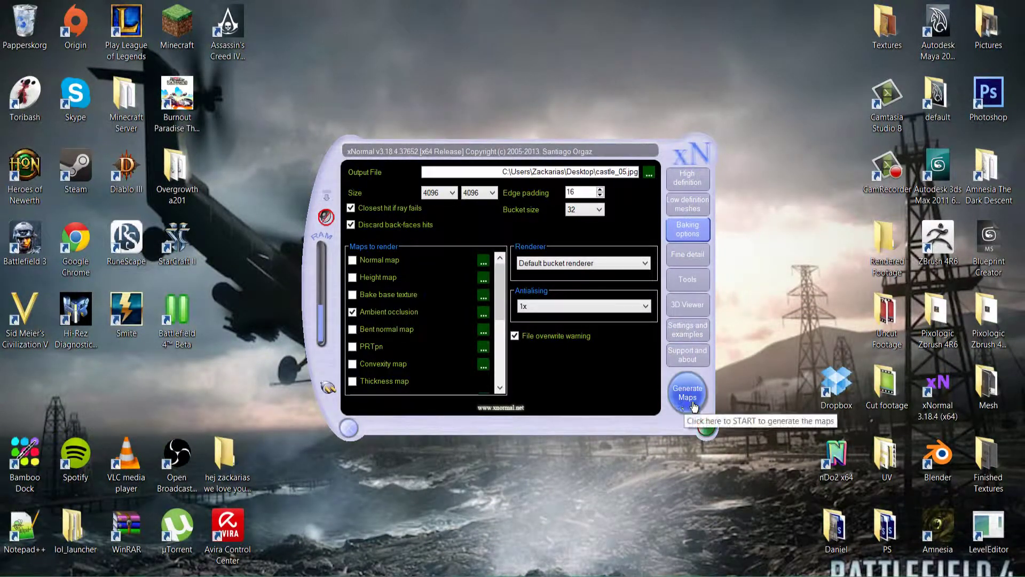
click(687, 393)
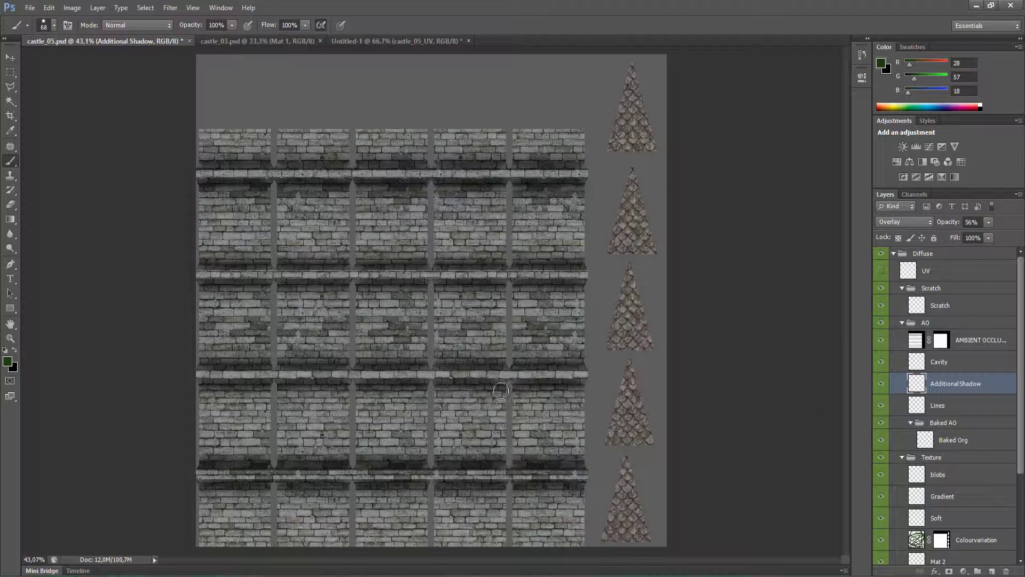
- Paint black shadows above and below the wall ledges on the Additional Shadow layer in castle_05.psd
click(8, 361)
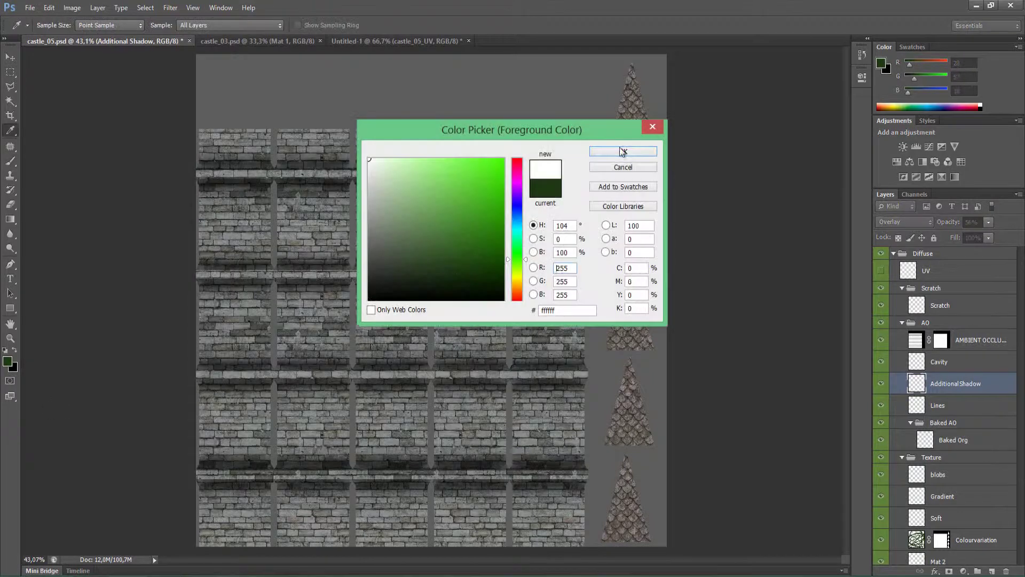
key(Escape)
key(d)
drag(349, 377, 201, 368)
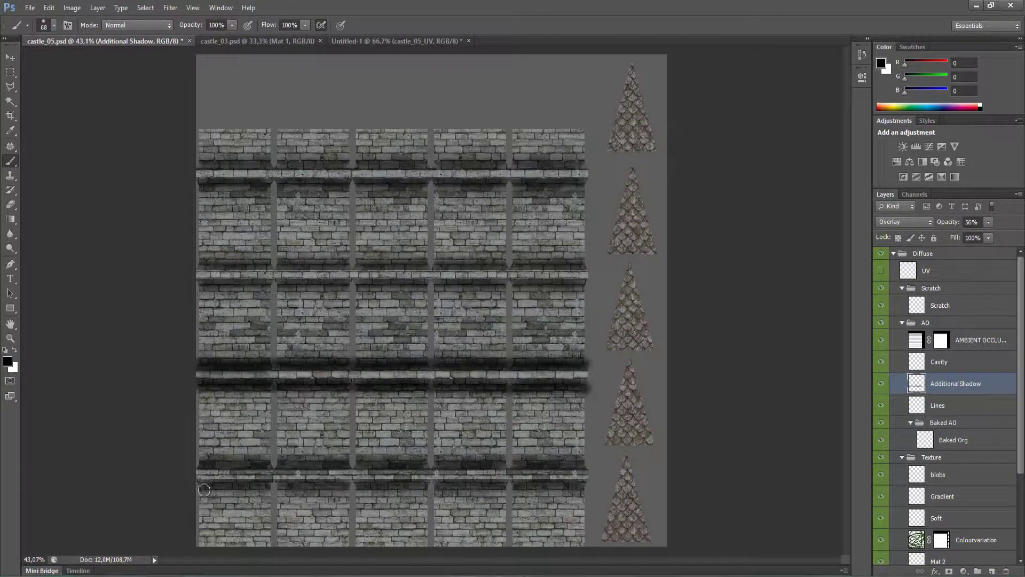
mouse_move(204, 490)
mouse_down()
mouse_move(320, 459)
mouse_move(198, 459)
mouse_up()
mouse_move(195, 266)
mouse_down()
mouse_move(587, 286)
mouse_move(197, 286)
mouse_up()
mouse_move(197, 184)
mouse_down()
mouse_move(484, 185)
mouse_move(198, 163)
mouse_up()
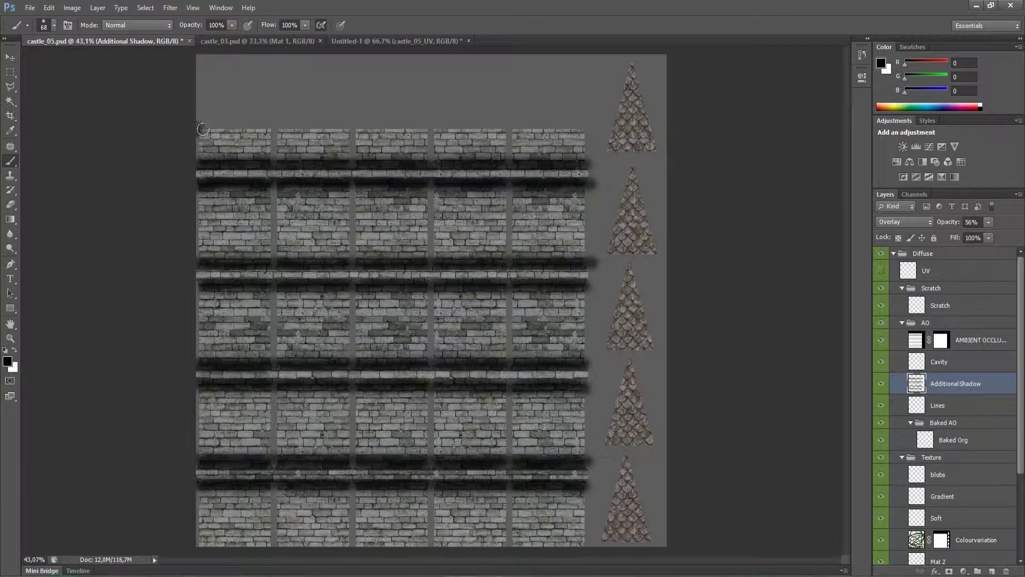
- Copy the island mask onto the Additional Shadow layer, lower its opacity, and check the AMBIENT OCCLUSION layer's effect
drag(961, 469, 941, 383)
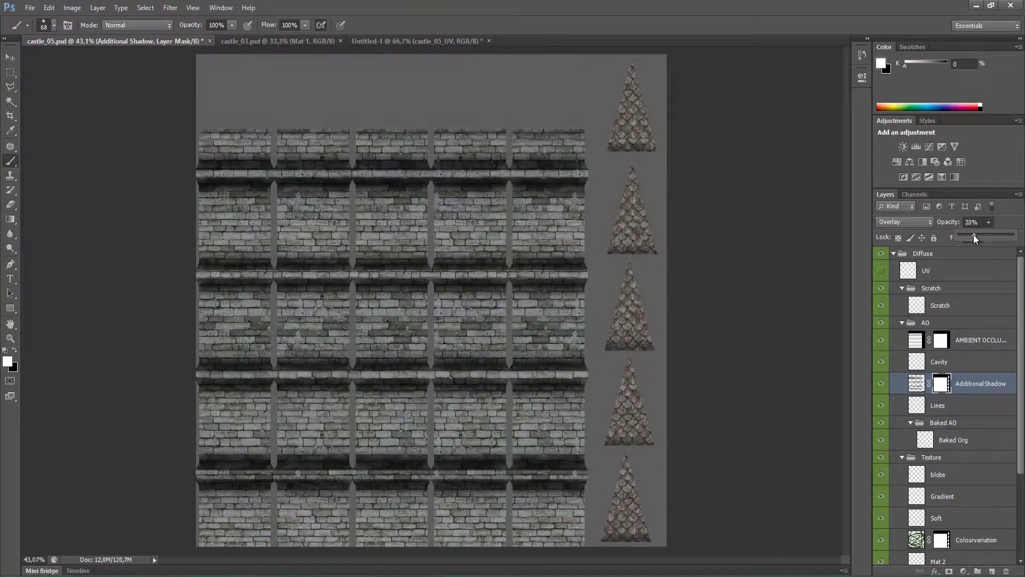
click(941, 339)
click(881, 340)
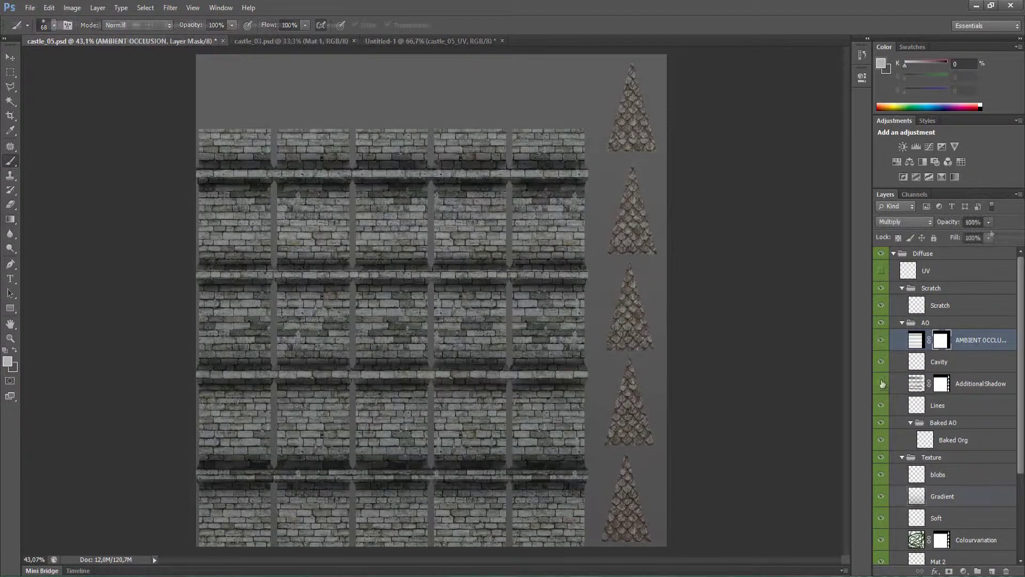
- Draw a darkening gradient from the canvas bottom upward on the Gradient layer and mask it to the UV islands
click(943, 497)
drag(432, 545, 431, 342)
click(976, 539)
- Select the vertical strip covering the roof triangles and clear the gradient from it
key(m)
drag(597, 53, 668, 547)
click(942, 496)
key(Delete)
click(122, 172)
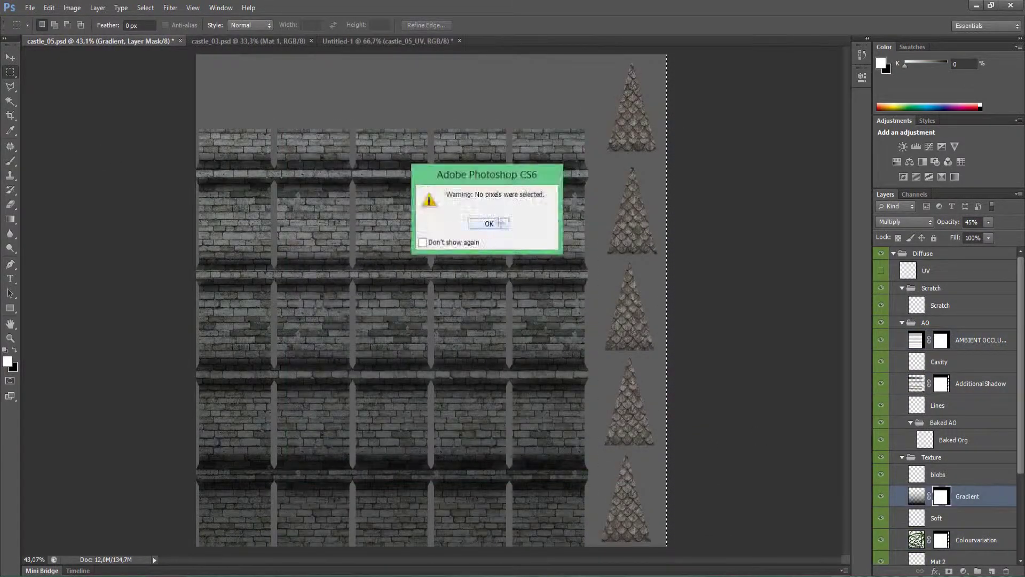
click(494, 224)
- Brush light and dark patches onto the blobs layer at 27% opacity and copy the island mask onto it
key(v)
scroll(945, 406, down, 5)
click(938, 359)
key(b)
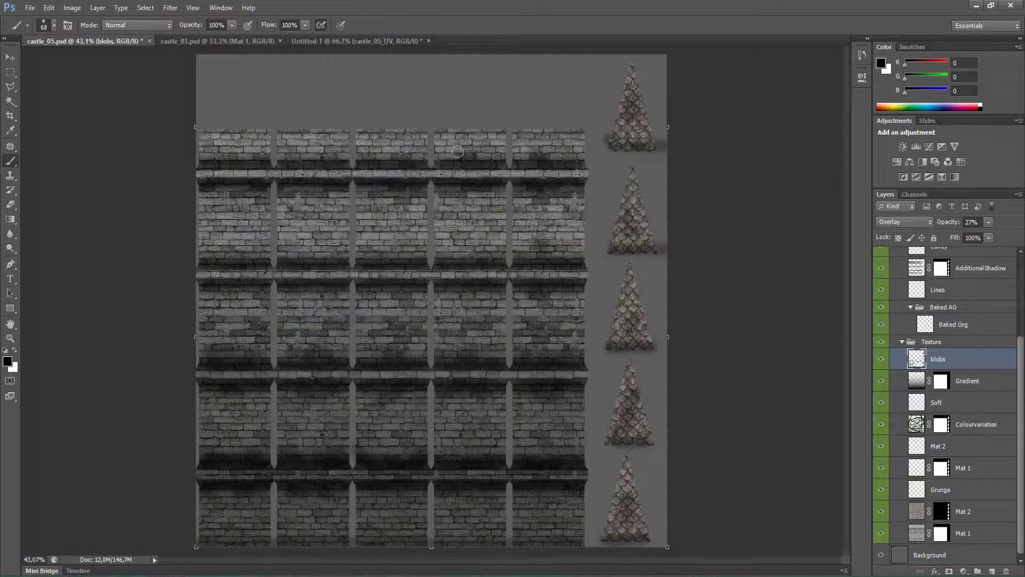
drag(942, 469, 939, 364)
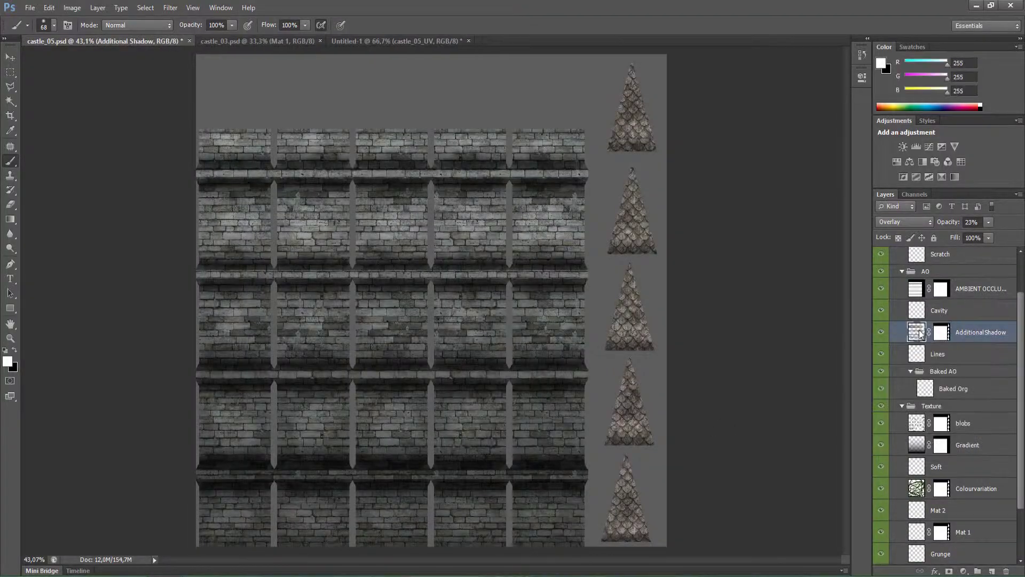
- Delete the AMBIENT OCCLUSION layer's mask and clear the layer's contents
right_click(941, 336)
click(927, 357)
right_click(921, 287)
right_click(942, 289)
click(927, 310)
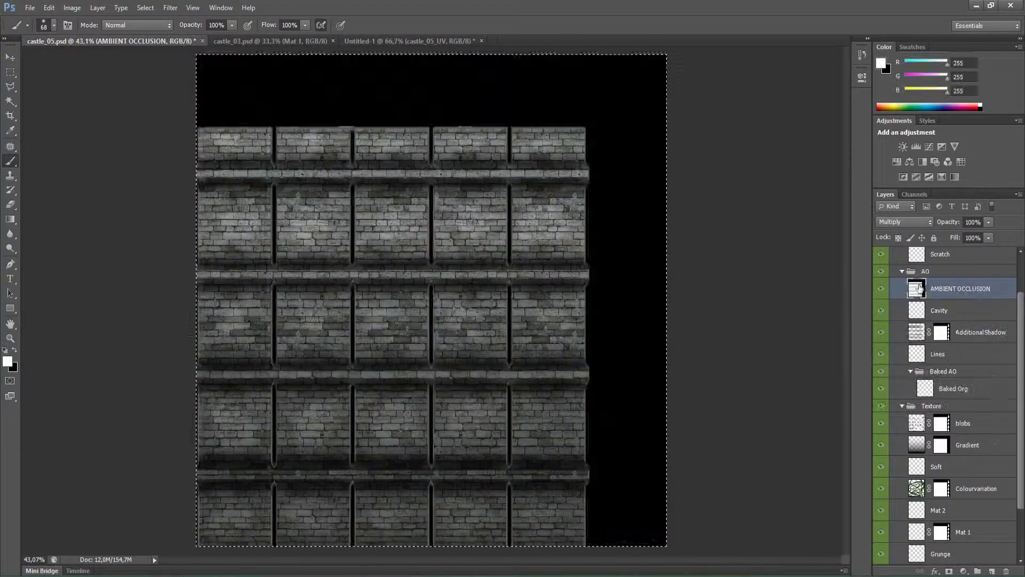
key(Delete)
- Close the old UV document and create a new document containing the castle_05_occlusion map
click(376, 41)
key(ctrl+a)
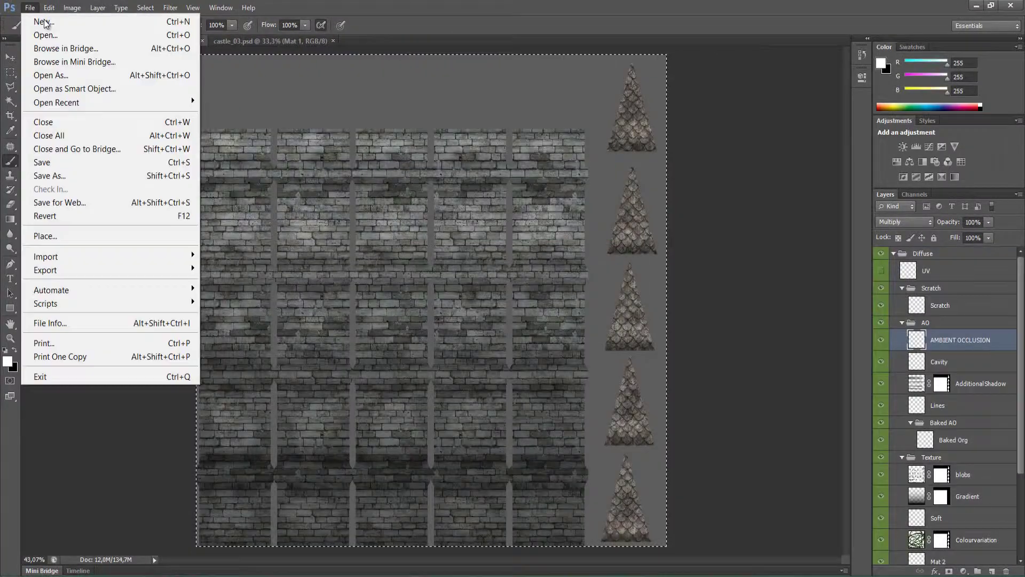
click(41, 19)
click(623, 142)
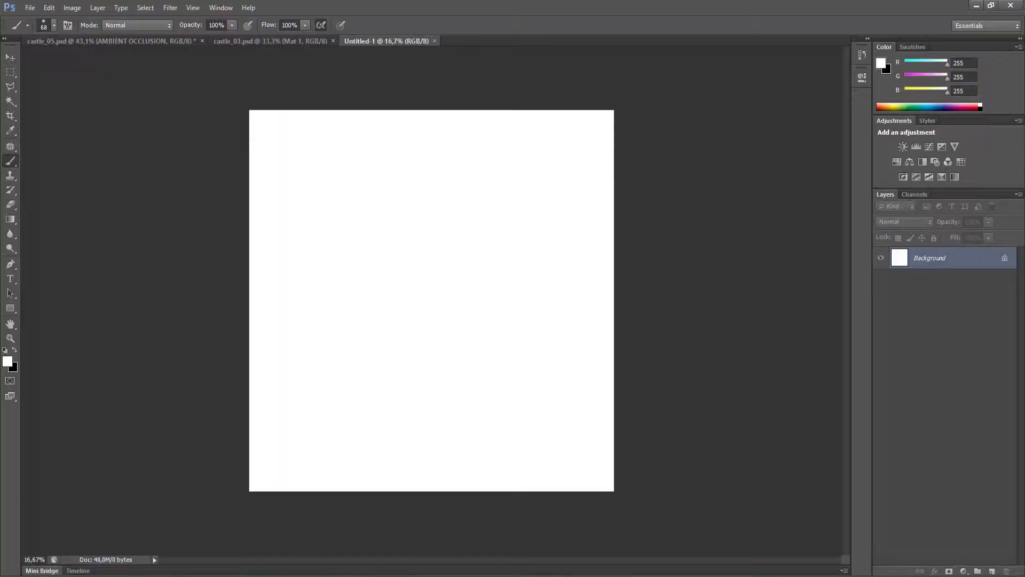
key(ctrl+v)
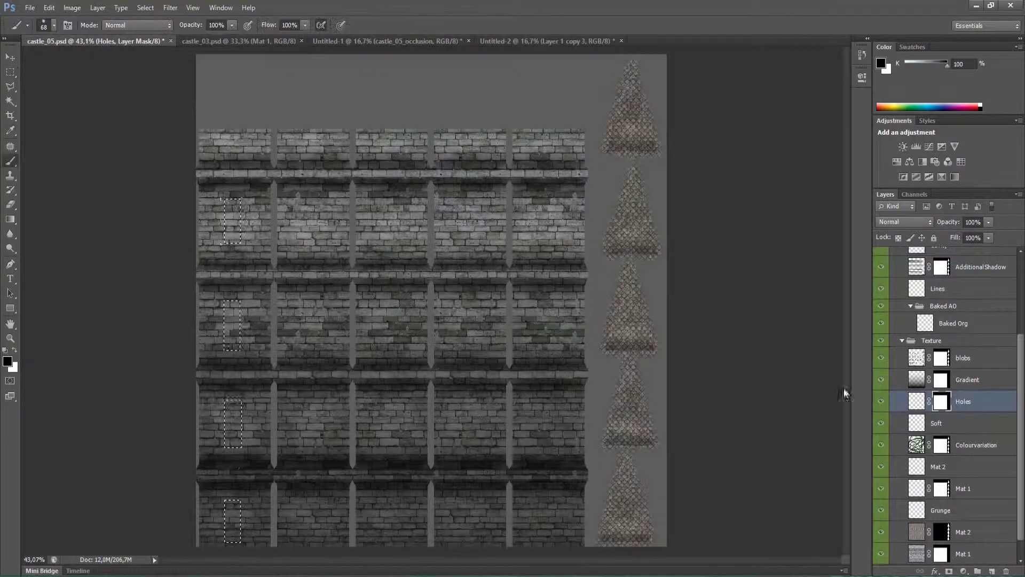
- Fill the four window selections black on the Holes layer and copy them to the third and fifth wall columns
drag(232, 536, 231, 500)
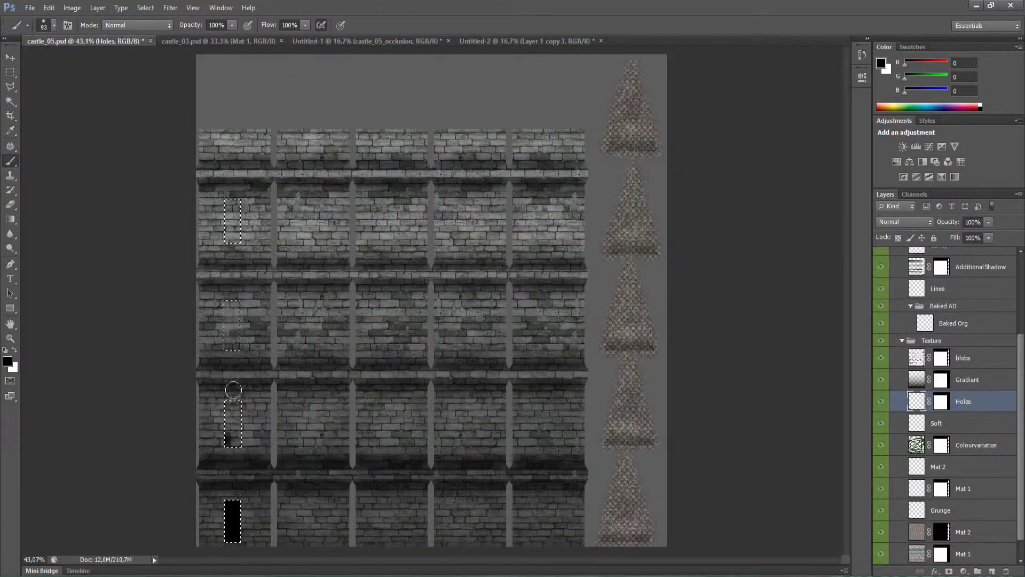
drag(233, 390, 232, 219)
right_click(253, 314)
key(v)
drag(244, 412, 405, 412)
drag(504, 414, 504, 413)
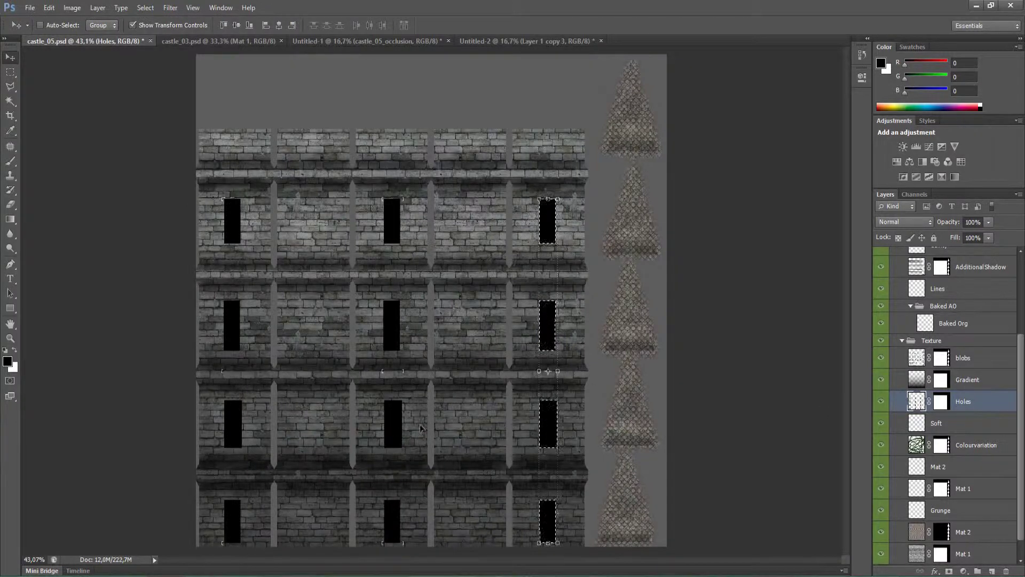
- Undo the first shading attempt, deselect, and shade around the windows on the Additional Shadow layer at 16% opacity
ctrl+click(596, 418)
click(989, 222)
drag(974, 235, 992, 235)
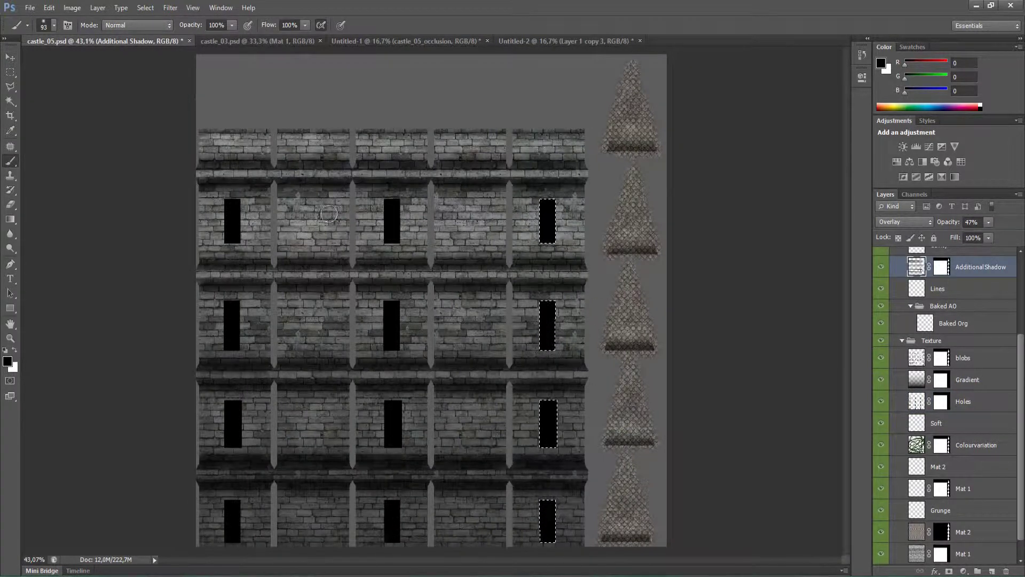
key(ctrl+alt+z)
key(ctrl+alt+z)
key(ctrl+d)
click(981, 267)
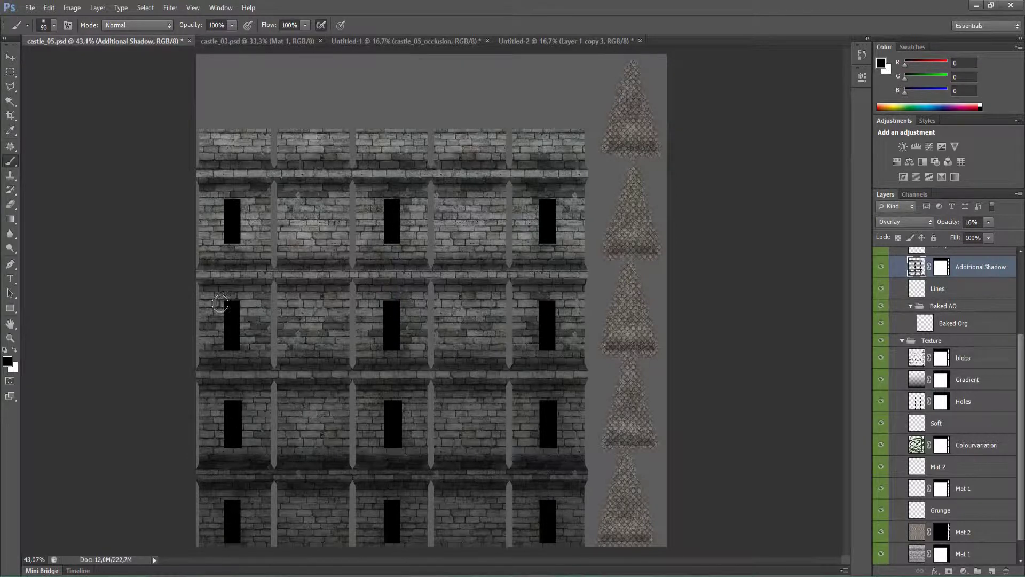
- Save the texture as castle_05.png and inspect it on the tower in Blender
key(ctrl+shift+s)
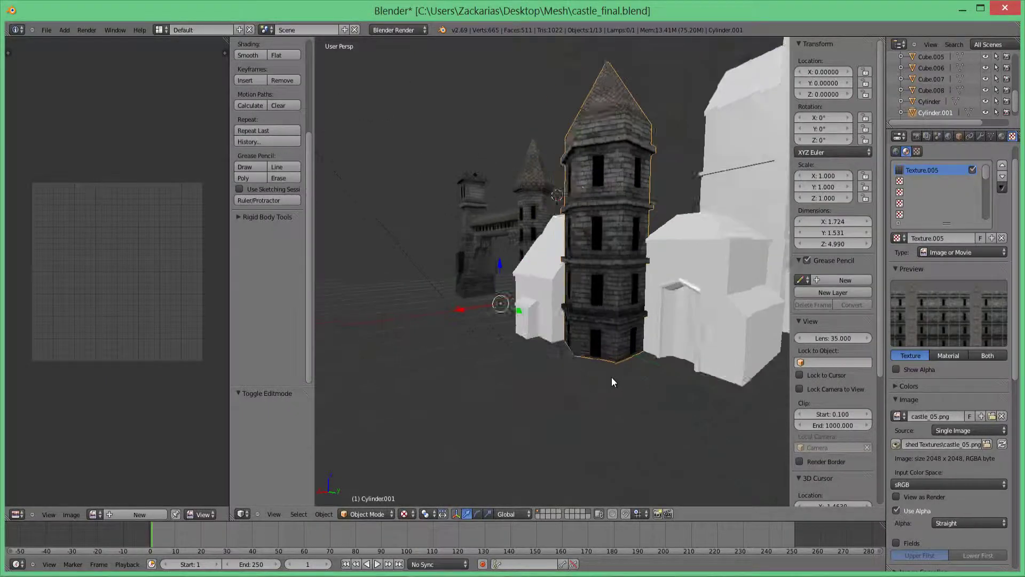
scroll(619, 371, down, 3)
scroll(628, 369, down, 2)
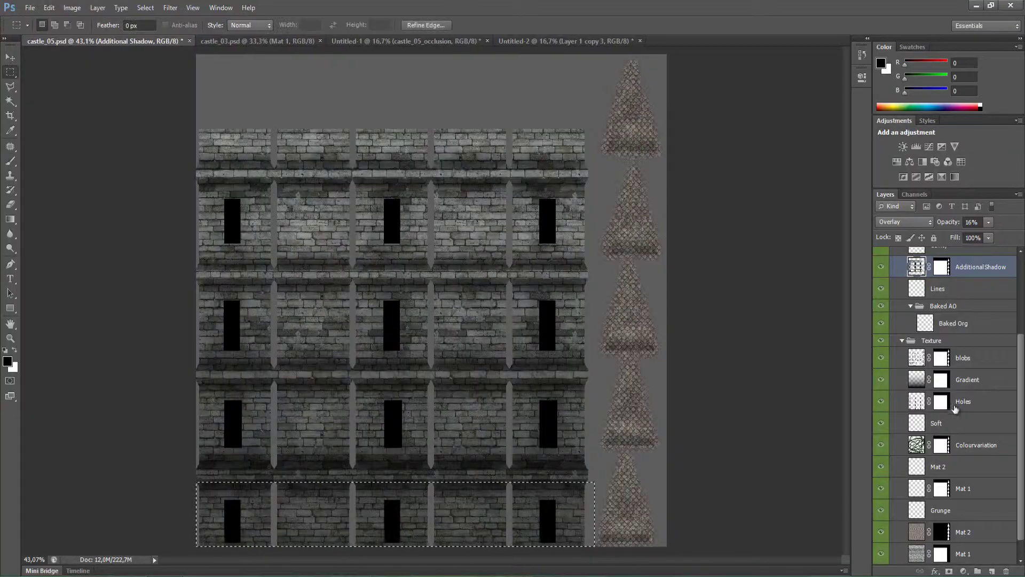
- Shrink the first column's windows on the Holes layer to about 79% width and 71% height and reposition them between the ledges
key(ctrl+t)
drag(251, 347, 247, 396)
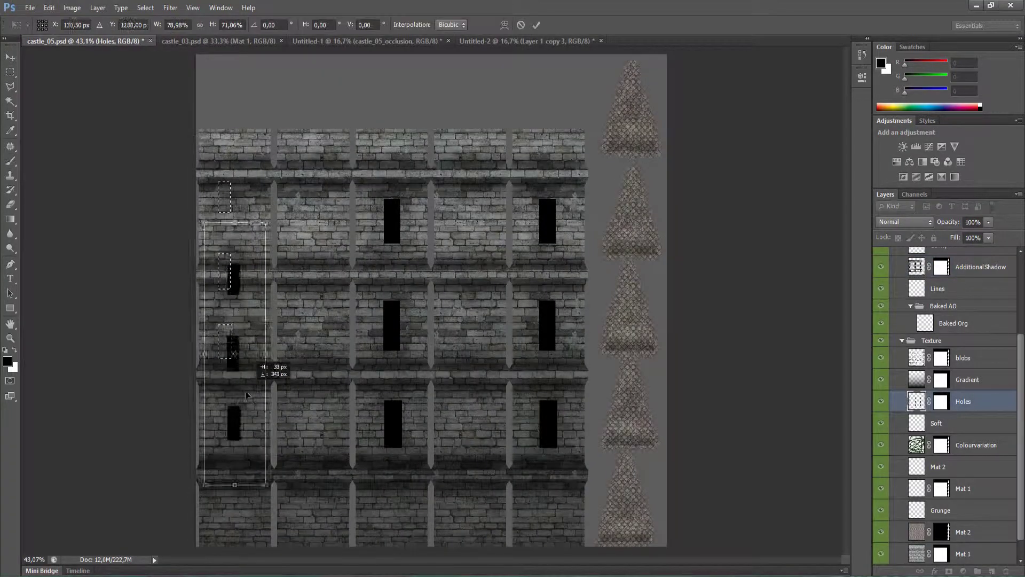
key(Return)
drag(249, 338, 258, 293)
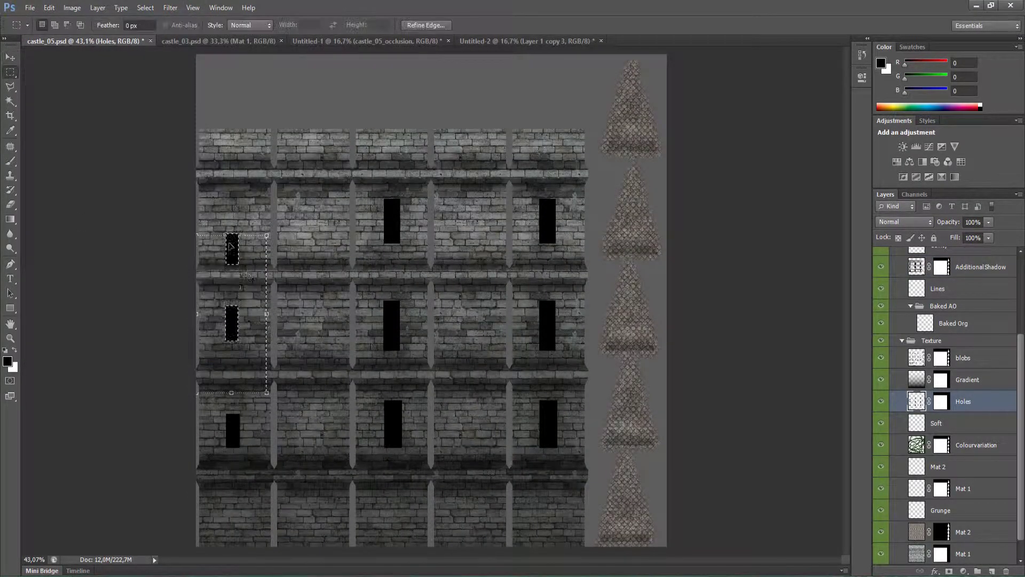
key(Delete)
drag(196, 171, 262, 495)
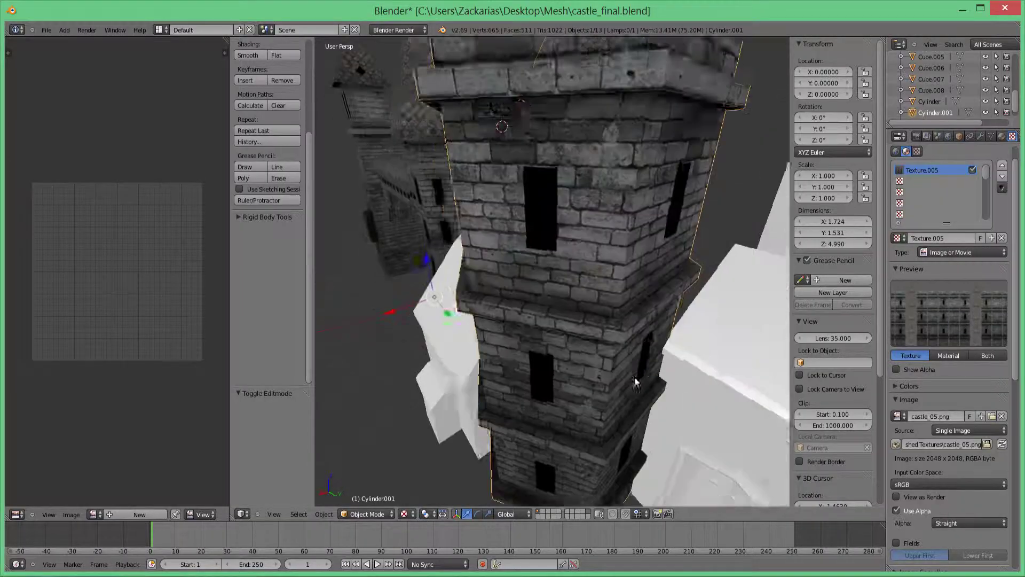
- Inspect the textured tower from several angles in Blender, and return to castle_05.psd to select the Soft layer
drag(636, 381, 443, 520)
scroll(545, 355, down, 10)
scroll(543, 355, up, 12)
scroll(534, 338, down, 5)
key(alt+Tab)
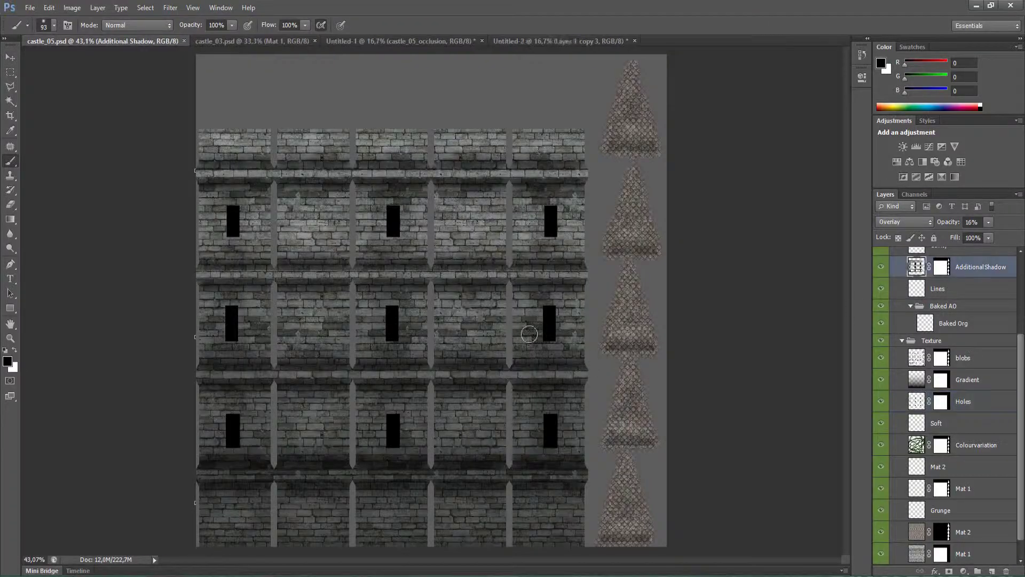
click(936, 423)
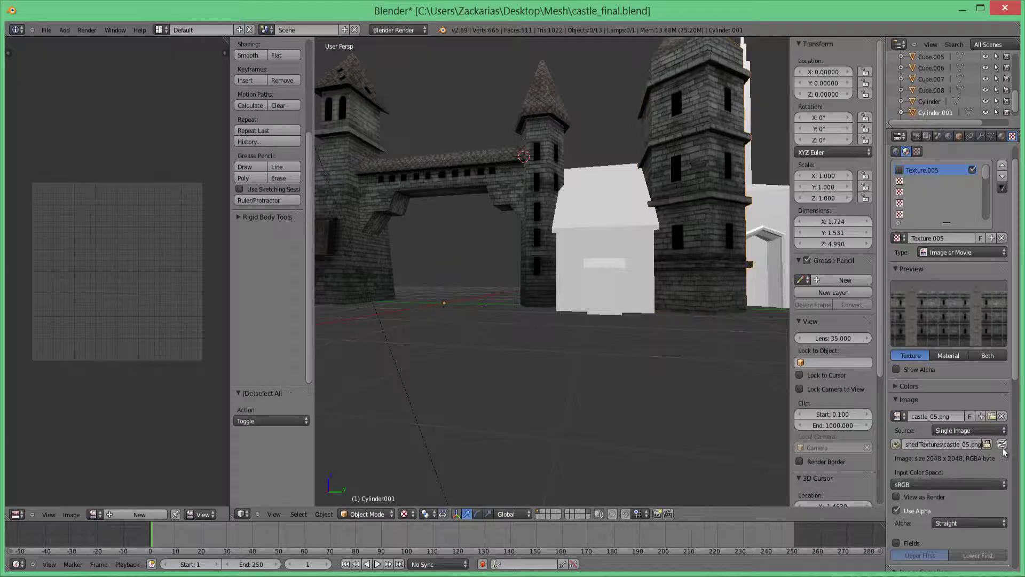
scroll(653, 284, down, 5)
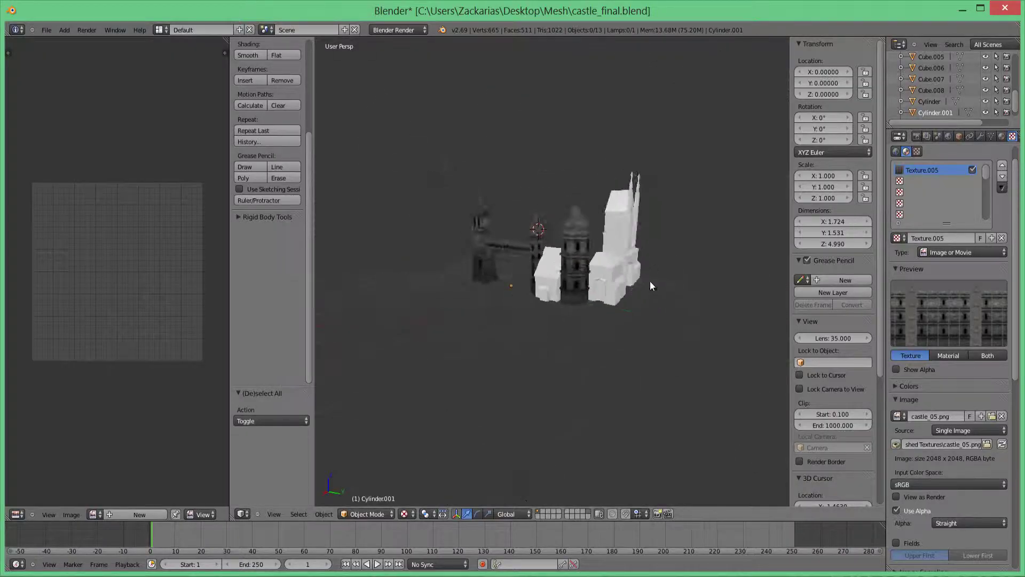
scroll(762, 292, up, 6)
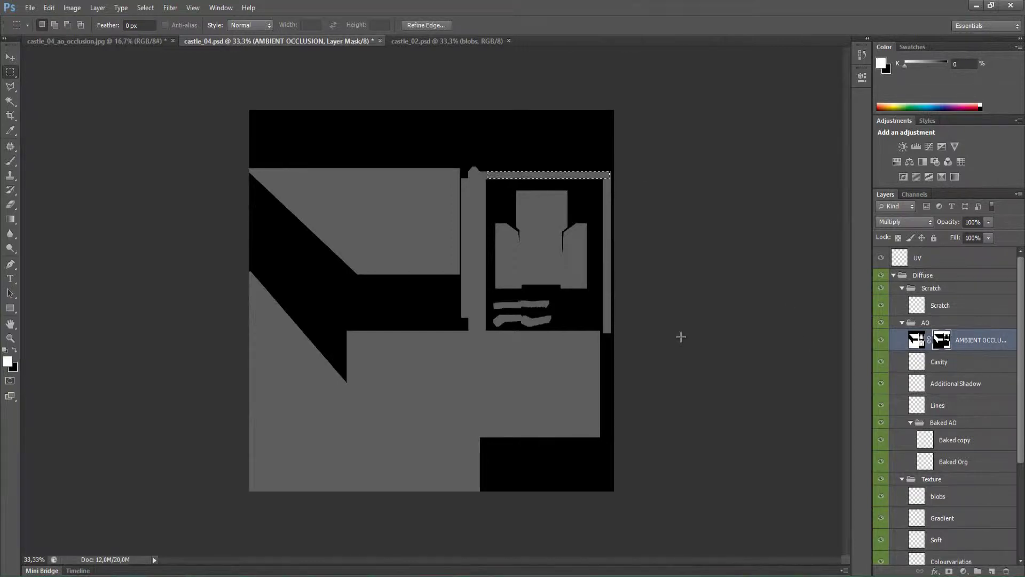
- Clear the selection, invert the AMBIENT OCCLUSION layer's mask in castle_04.psd and return from the mask to the layer image
key(ctrl+d)
right_click(941, 342)
click(898, 350)
alt+click(941, 340)
key(ctrl+i)
click(915, 345)
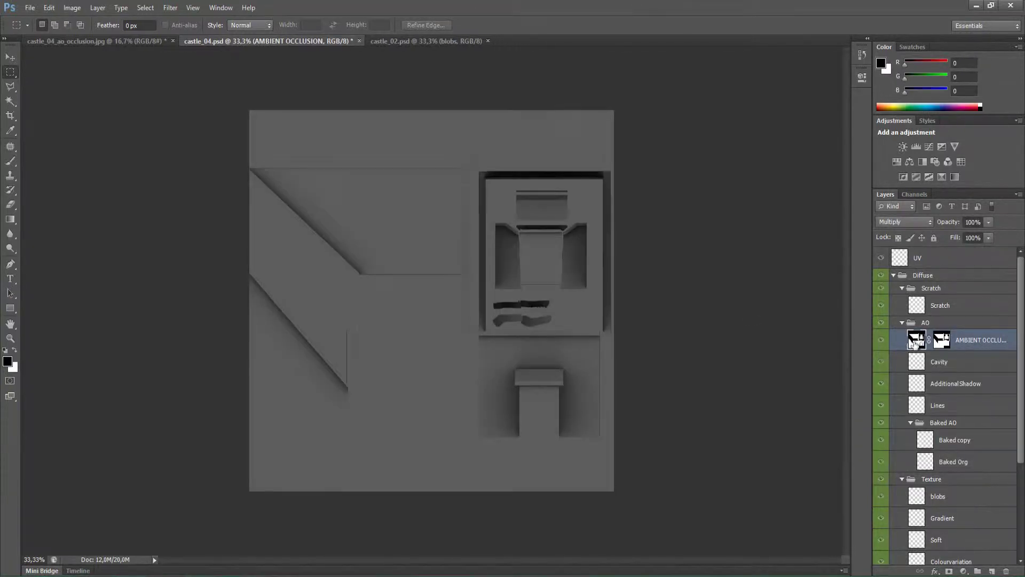
- Toggle the AMBIENT OCCLUSION layer's visibility to compare the texture with and without its shading
scroll(947, 346, down, 4)
scroll(947, 346, up, 4)
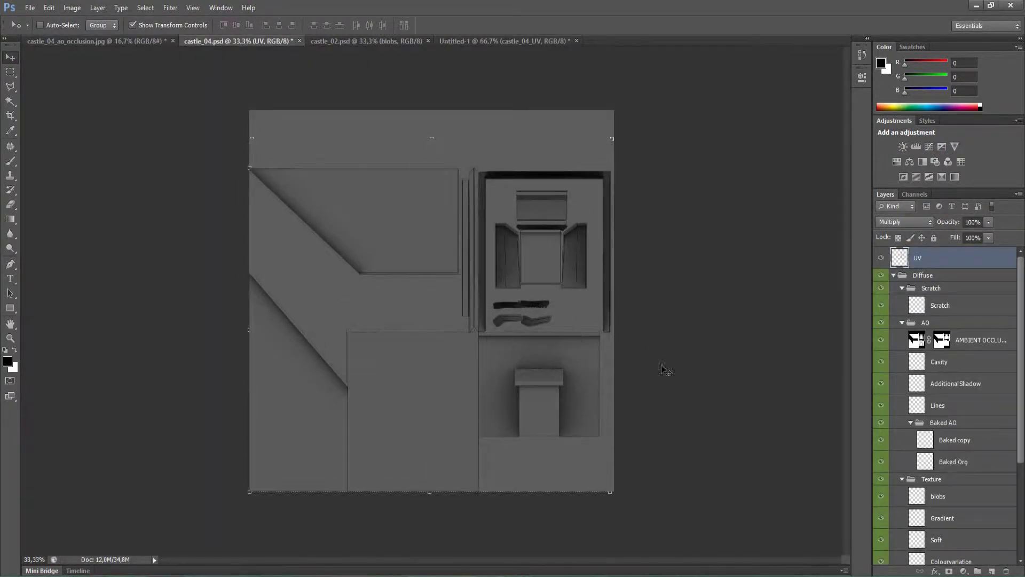
click(947, 338)
click(881, 340)
click(882, 341)
right_click(943, 340)
- Replace the UV layer with a new layer above the Diffuse group containing the revised UV layout
click(919, 258)
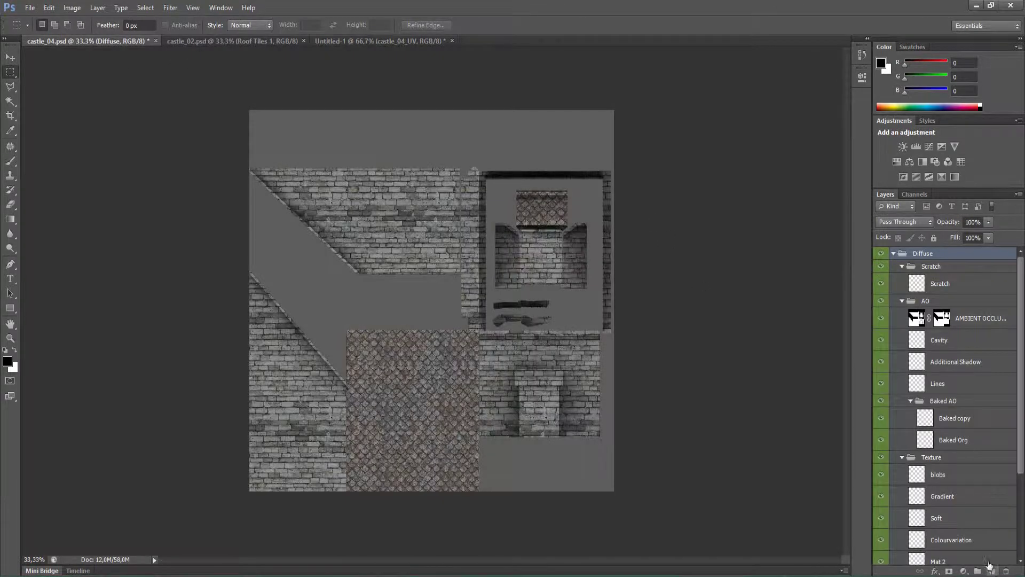
click(991, 569)
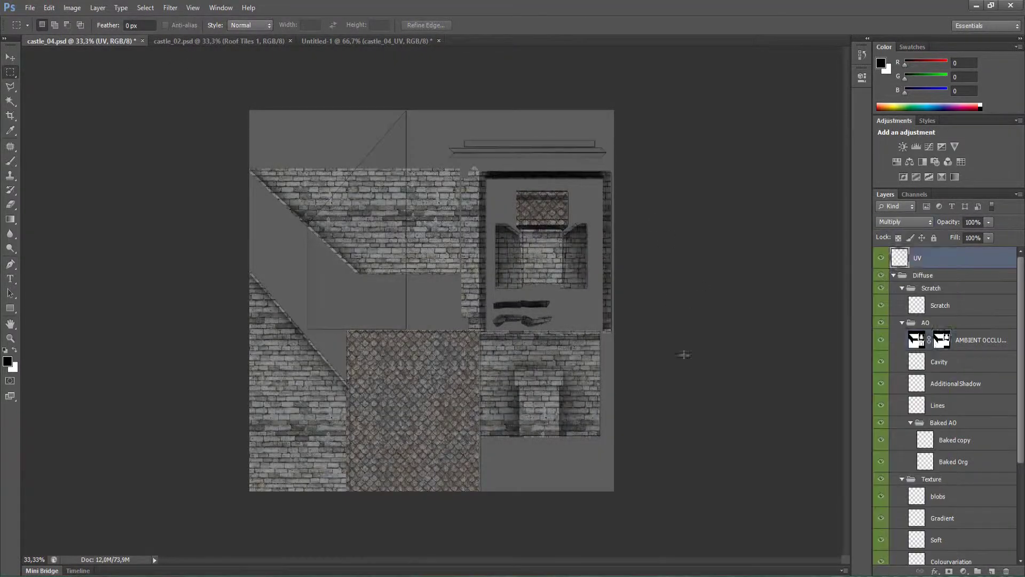
right_click(942, 340)
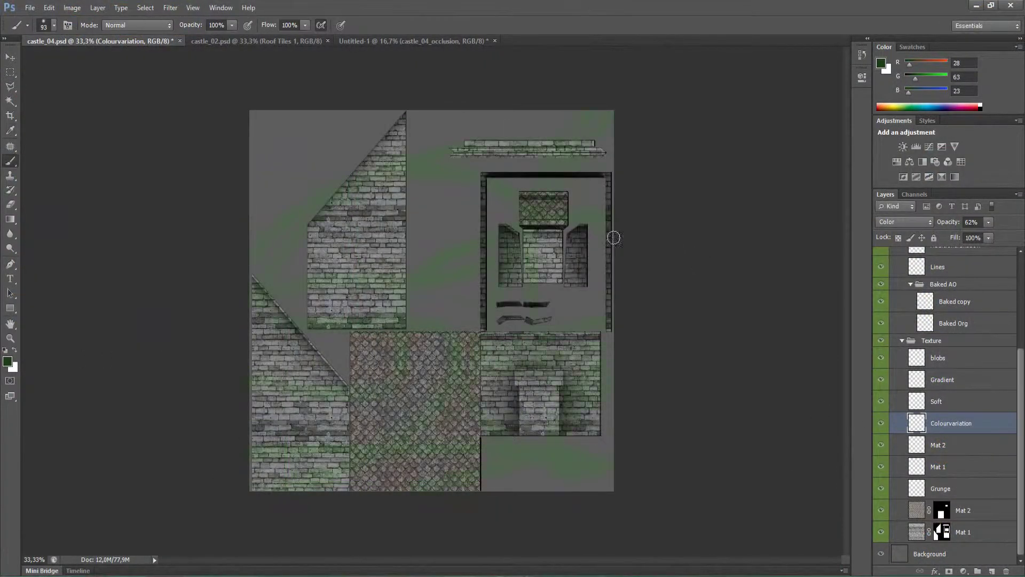
- Load the ambient occlusion mask as a selection and add it as a layer mask to the Colourvariation layer
scroll(952, 514, up, 3)
ctrl+click(942, 273)
click(949, 571)
scroll(977, 397, up, 1)
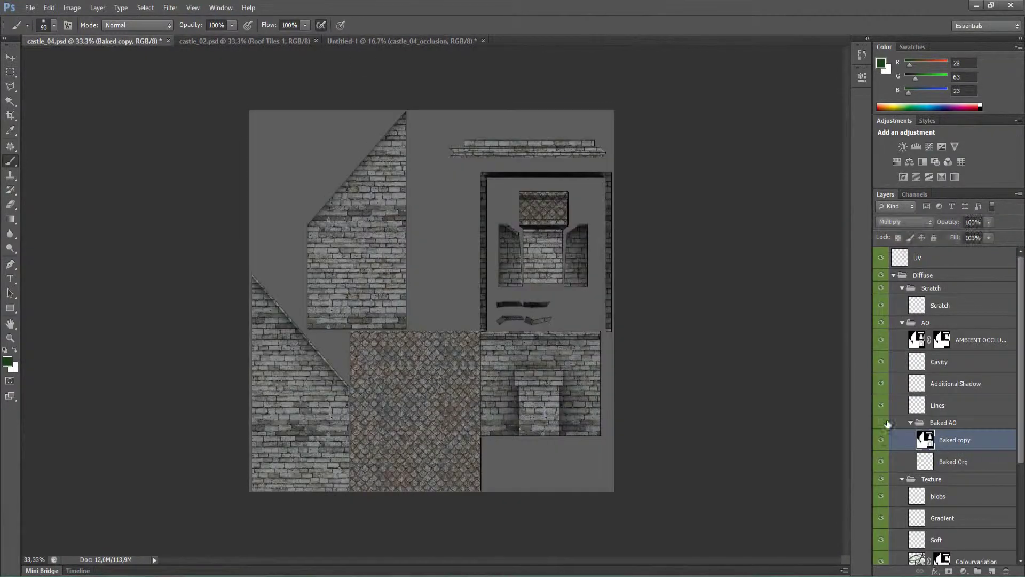
- Create another new document with the default settings for the castle_04_occlusion image
scroll(982, 479, down, 3)
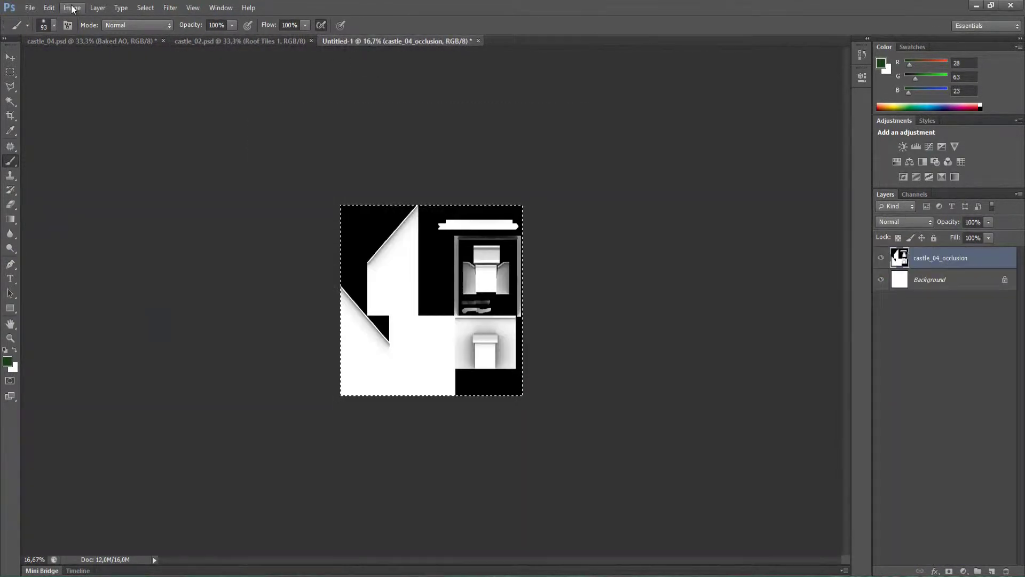
key(ctrl+n)
key(Return)
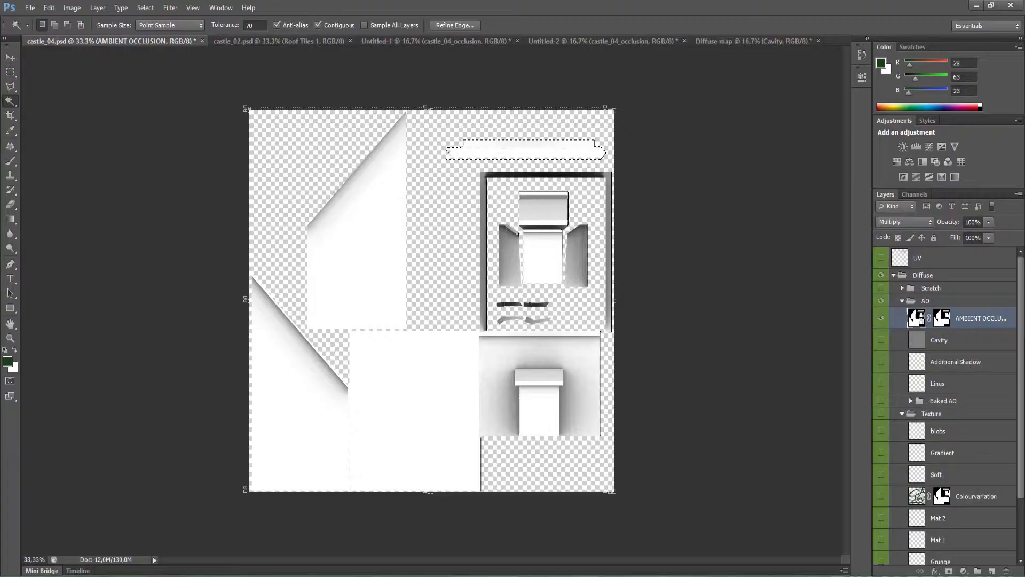
- Show all layers of castle_04.psd again, and hide the Cavity and Background layers
alt+click(883, 258)
alt+click(883, 260)
scroll(940, 384, down, 2)
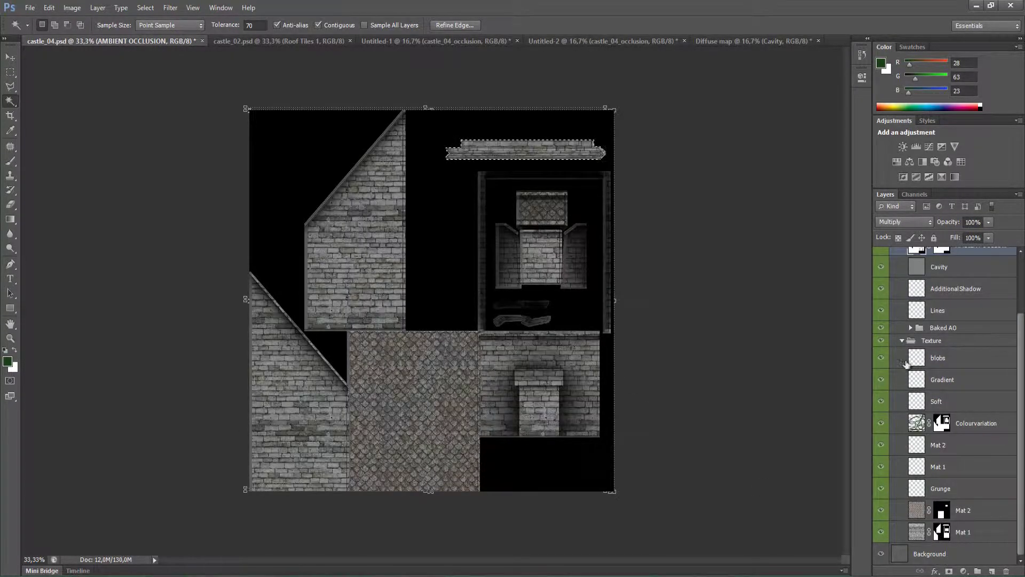
scroll(907, 364, up, 1)
click(900, 332)
click(883, 333)
scroll(882, 427, down, 1)
click(881, 554)
scroll(884, 540, up, 2)
click(896, 319)
scroll(894, 348, down, 2)
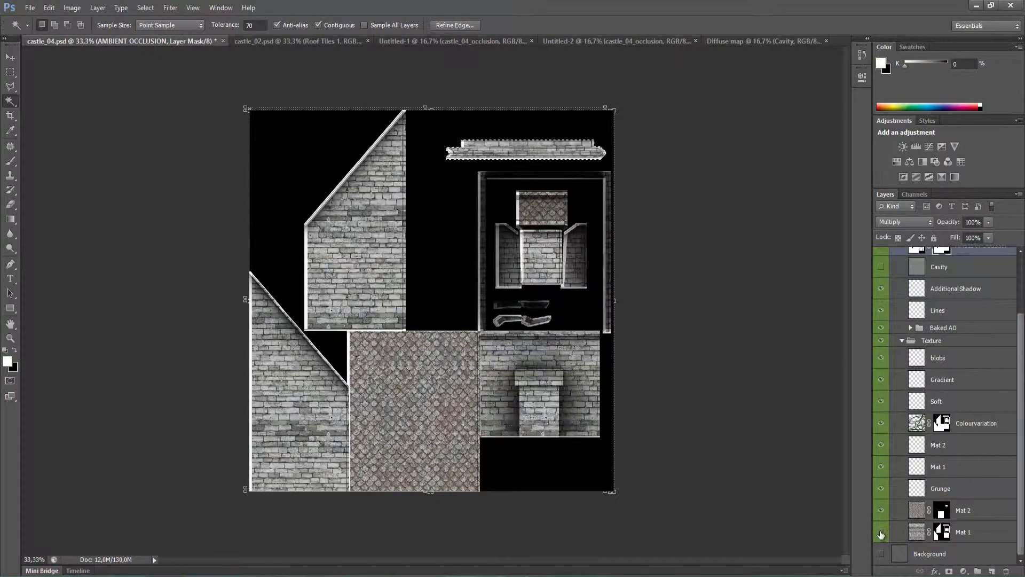
- Check the Mat 1 layer's visibility and delete the layer masks of Mat 1, Mat 2 and Colourvariation
click(881, 532)
click(881, 532)
click(881, 534)
right_click(943, 532)
click(964, 430)
right_click(942, 510)
click(961, 407)
right_click(943, 423)
click(958, 447)
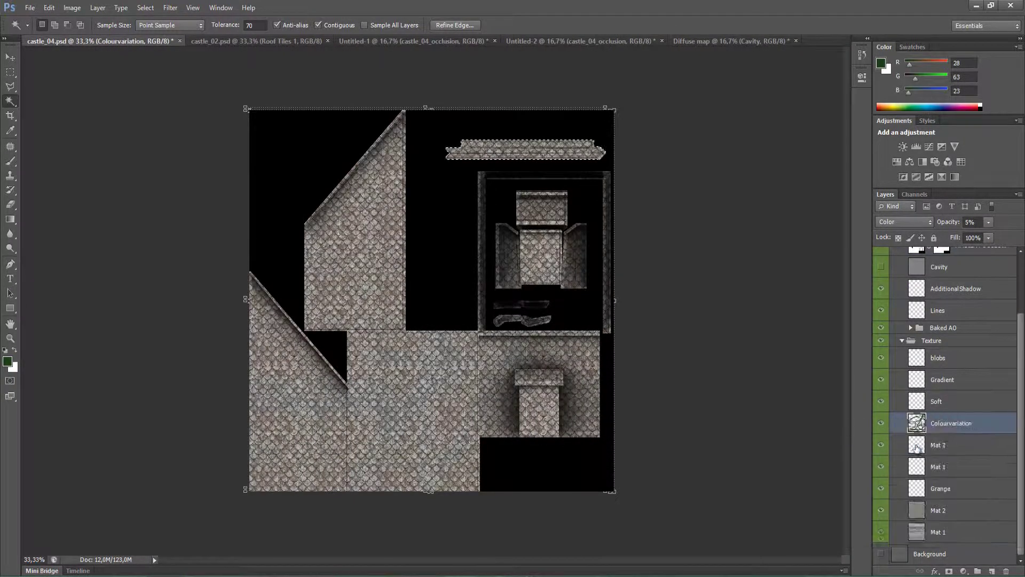
scroll(950, 416, up, 2)
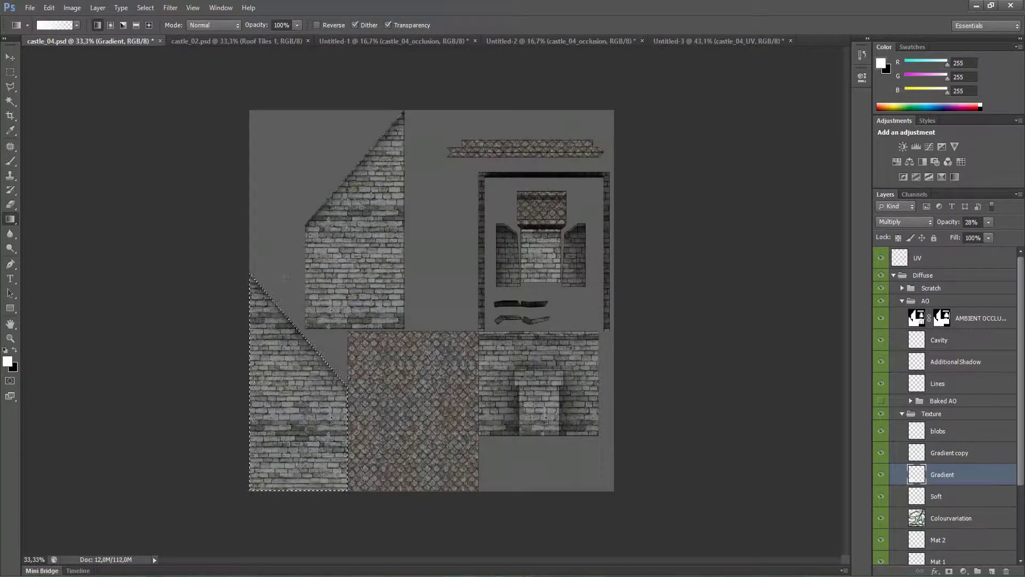
- Shade the two slanted brick walls with gradients on the Gradient and Gradient copy layers
drag(299, 490, 344, 386)
click(945, 457)
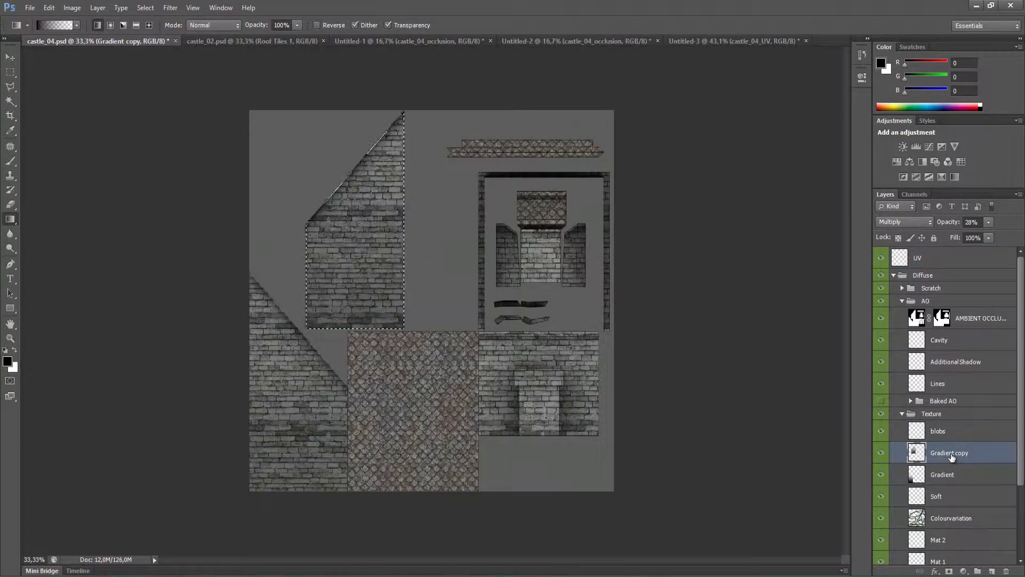
- Duplicate and clear the Gradient copy layer, and shade the brick wall with the doorway shape with an upward gradient
drag(952, 458, 993, 571)
key(Delete)
key(w)
scroll(946, 348, up, 3)
click(940, 259)
click(952, 453)
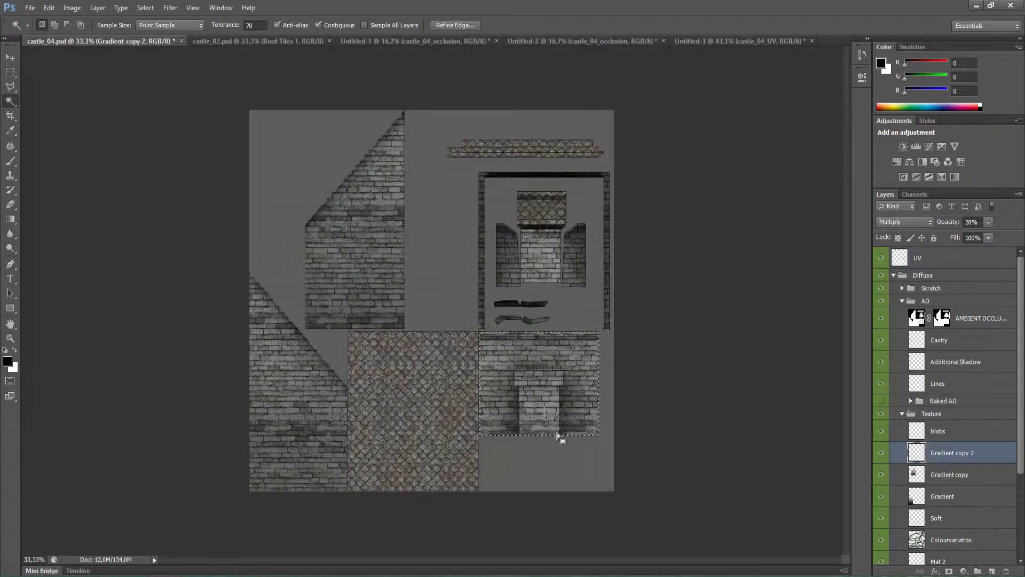
key(g)
drag(558, 439, 527, 338)
- Try to merge the gradient layers
shift+click(983, 496)
key(ctrl+e)
right_click(951, 474)
key(Escape)
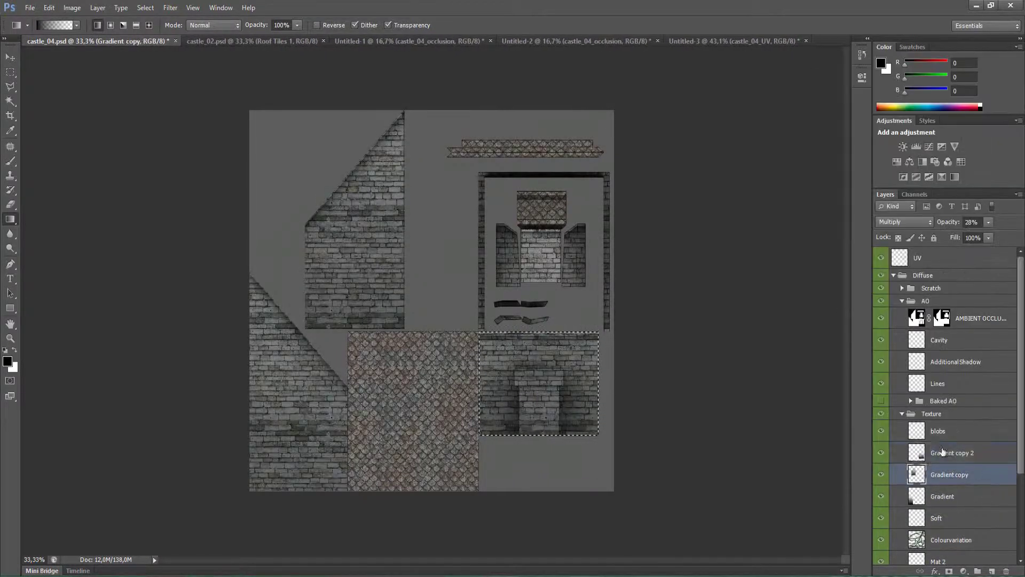
shift+click(942, 496)
right_click(943, 496)
key(Escape)
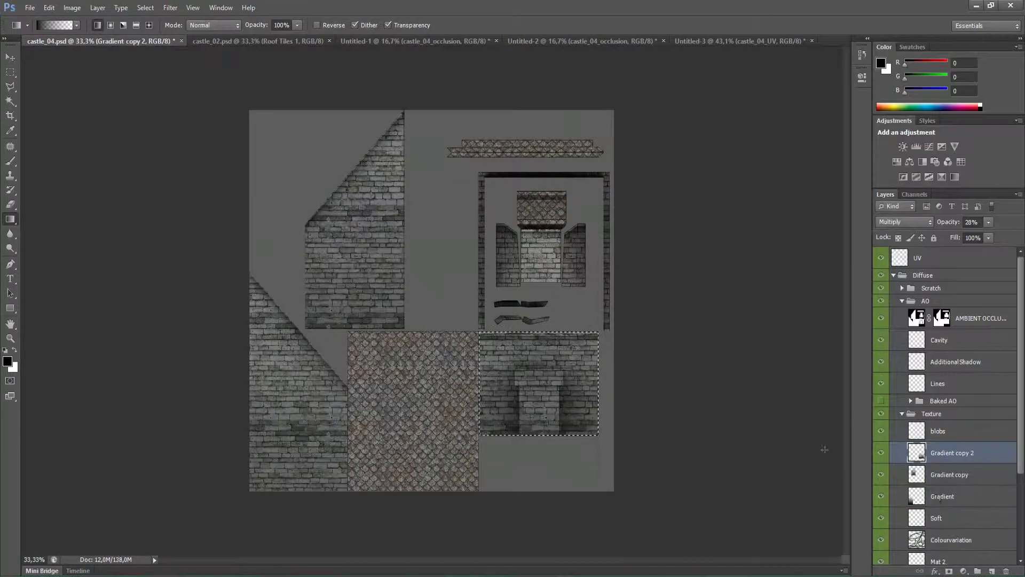
- Shade the small angled side panels on another duplicated gradient layer and clear its leftover shading over the doorway wall
click(976, 466)
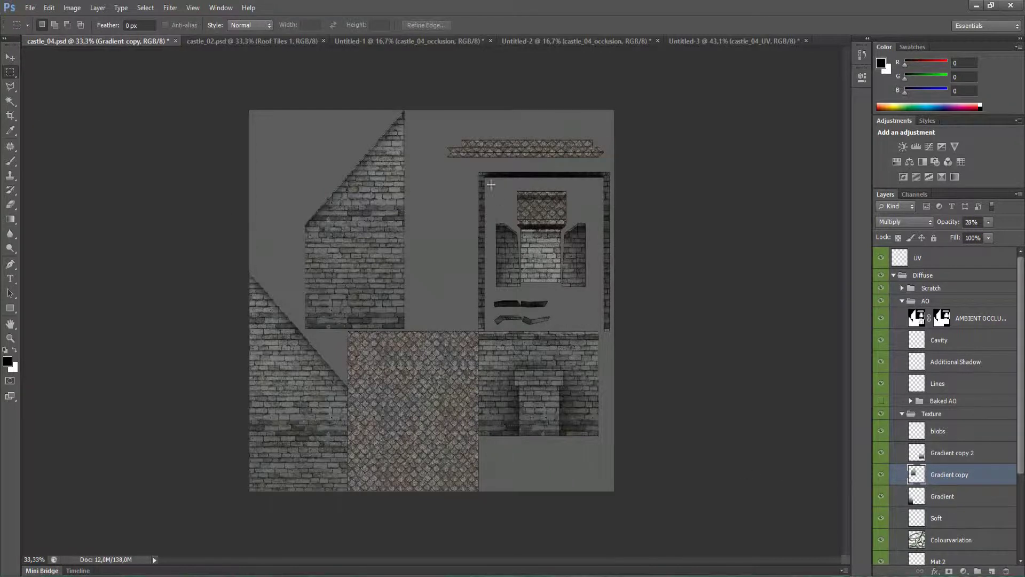
click(10, 101)
key(alt+period)
click(512, 260)
shift+click(578, 265)
drag(952, 453, 992, 570)
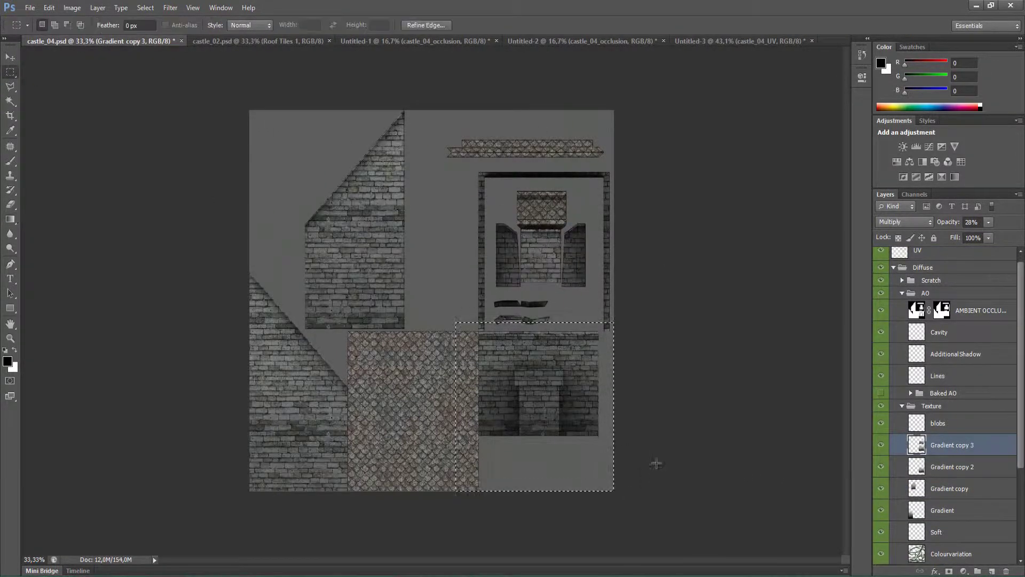
key(Delete)
key(ctrl+d)
- Paint tonal variation on the blobs layer with the Brush tool and target the Cavity layer
click(957, 423)
key(b)
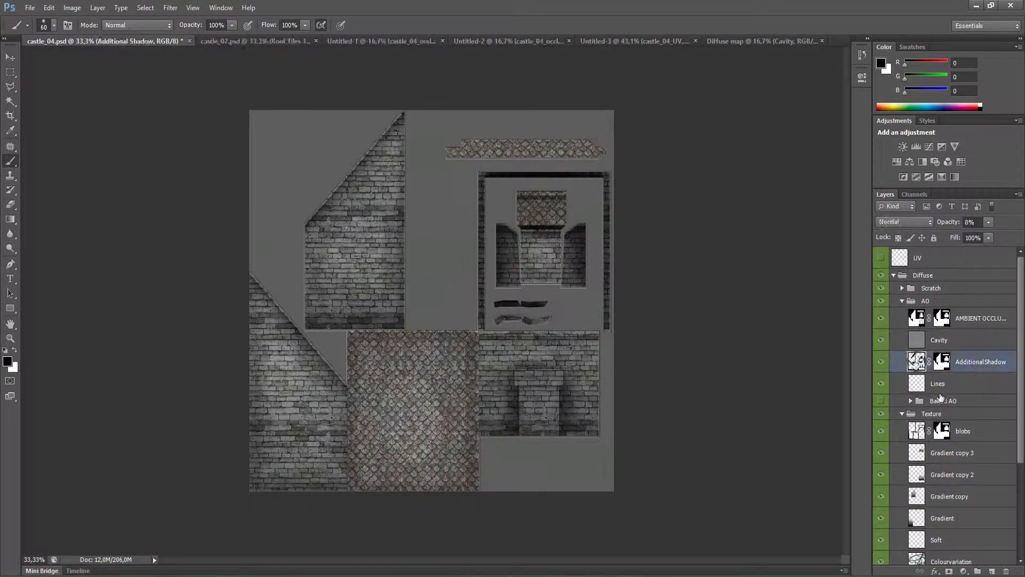
double_click(940, 340)
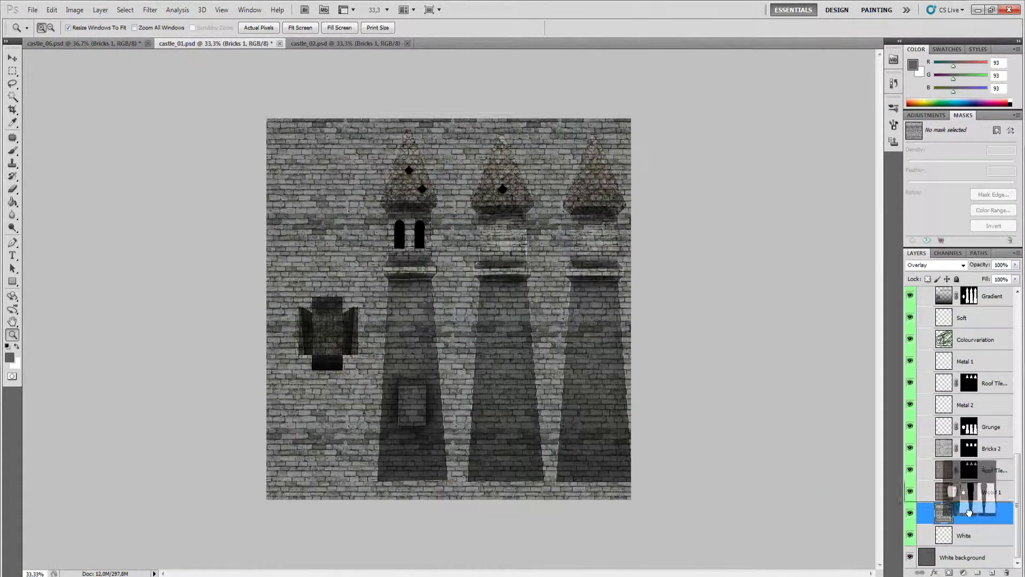
- Transfer the Bricks 1 texture from castle_01.psd to the Bricks 1 layer of castle_06.psd and clear the selection
click(972, 519)
key(b)
drag(344, 359, 313, 323)
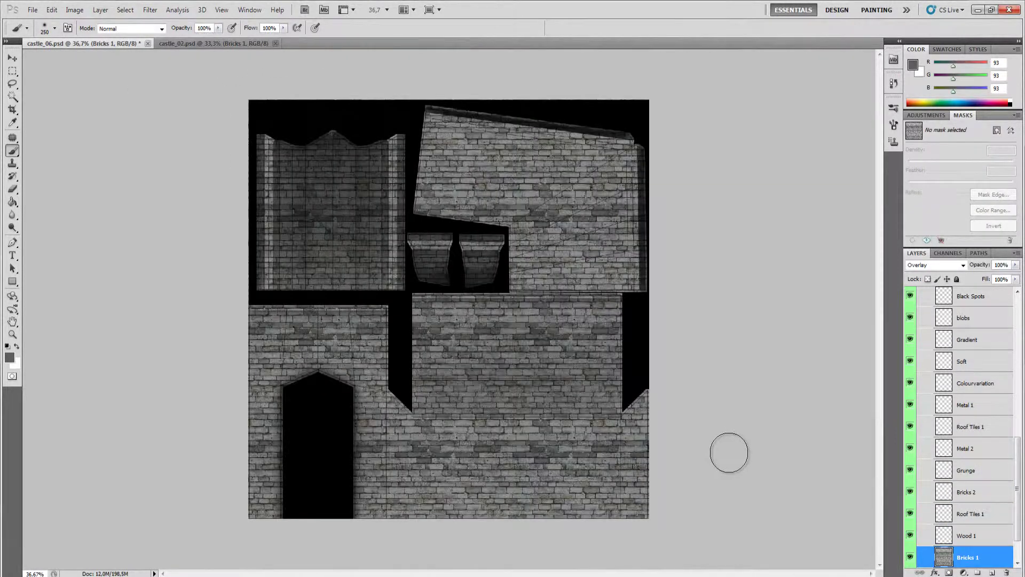
scroll(976, 372, up, 5)
key(ctrl+d)
scroll(956, 321, up, 3)
click(956, 297)
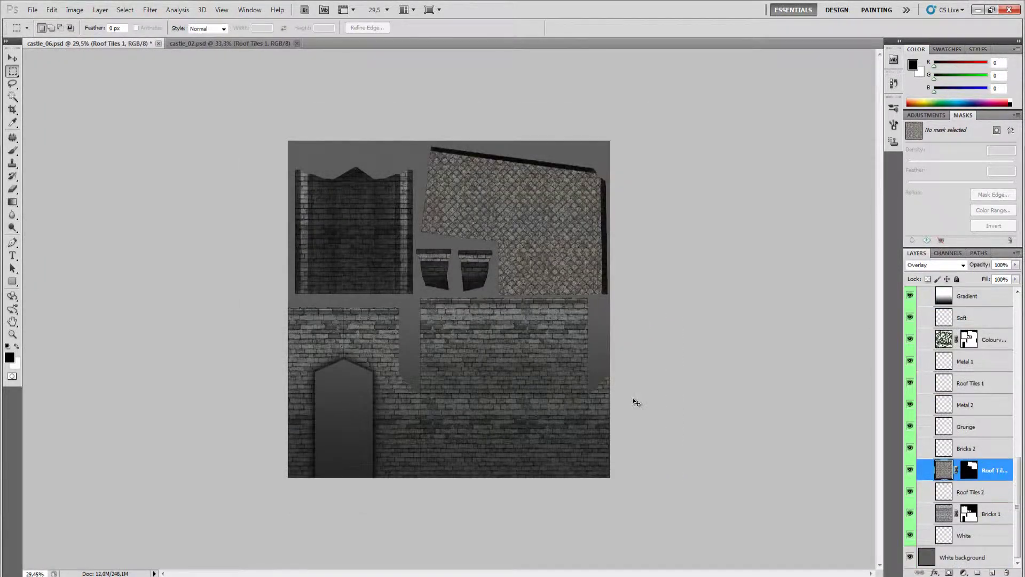
- Place a roof-tile texture over the whole canvas on the Roof Tiles 2 layer
click(967, 492)
key(v)
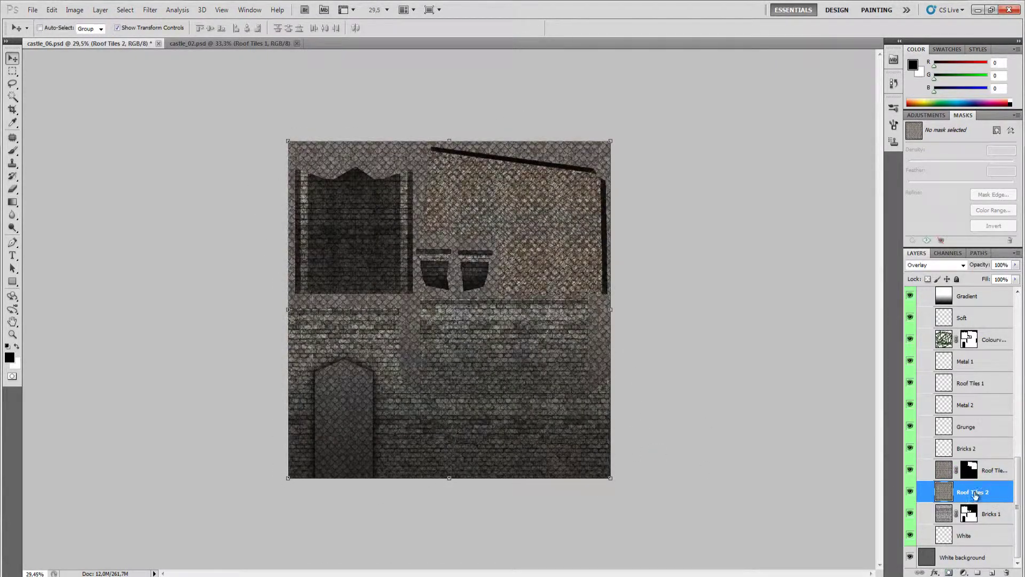